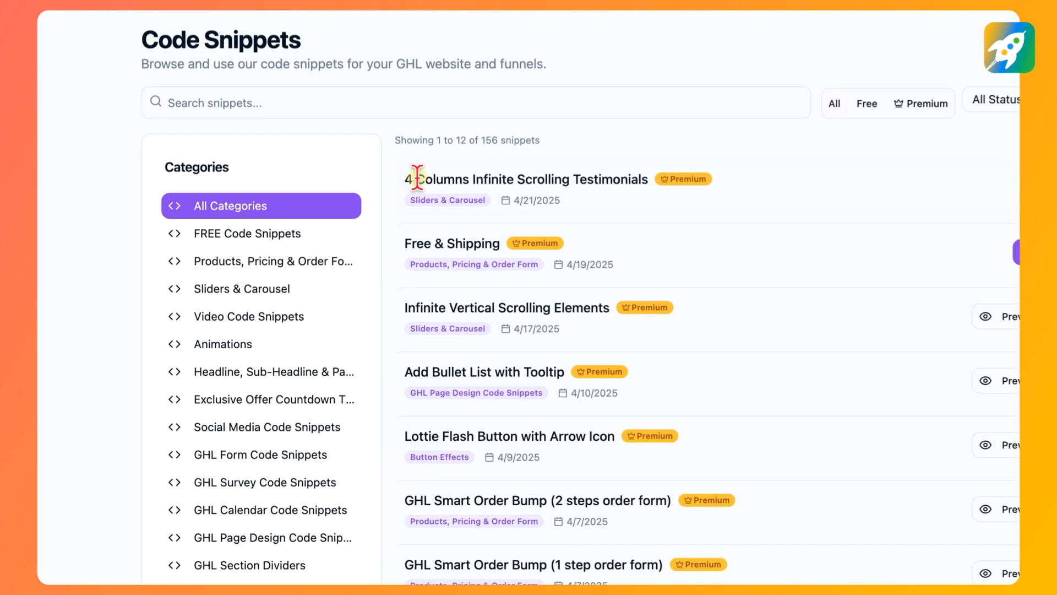
# Step: Open the code page of the 4 Columns Infinite Scrolling Testimonials snippet
pyautogui.moveTo(403, 180); pyautogui.dragTo(653, 183)
pyautogui.click(504, 187)
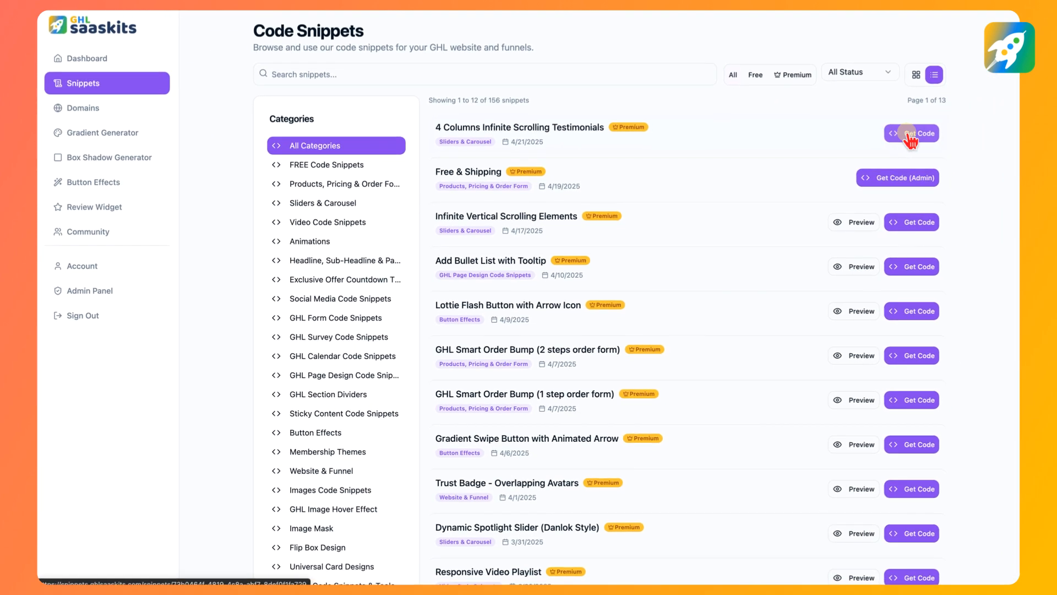
pyautogui.click(912, 134)
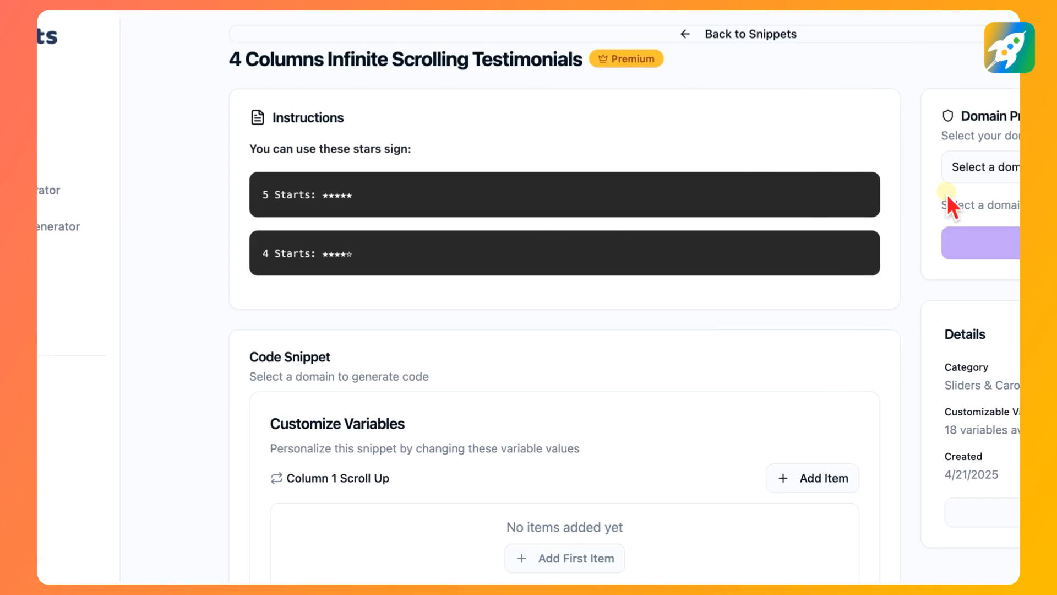
# Step: Examine the 5-star and 4-star signs offered in the snippet's instructions
pyautogui.scroll(-3, 487, 205)
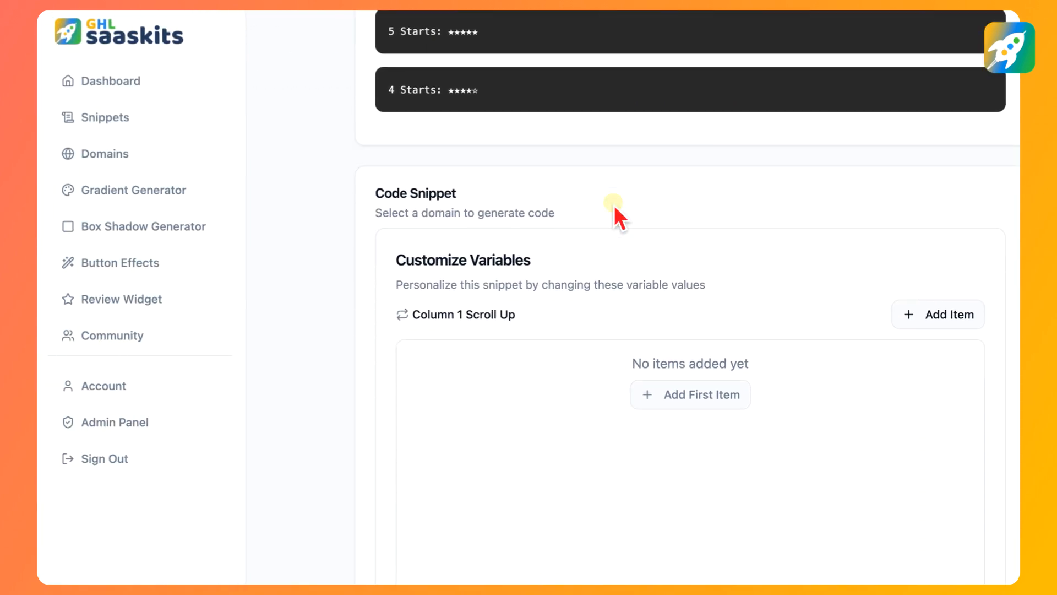
pyautogui.scroll(3, 488, 205)
pyautogui.scroll(-1, 614, 206)
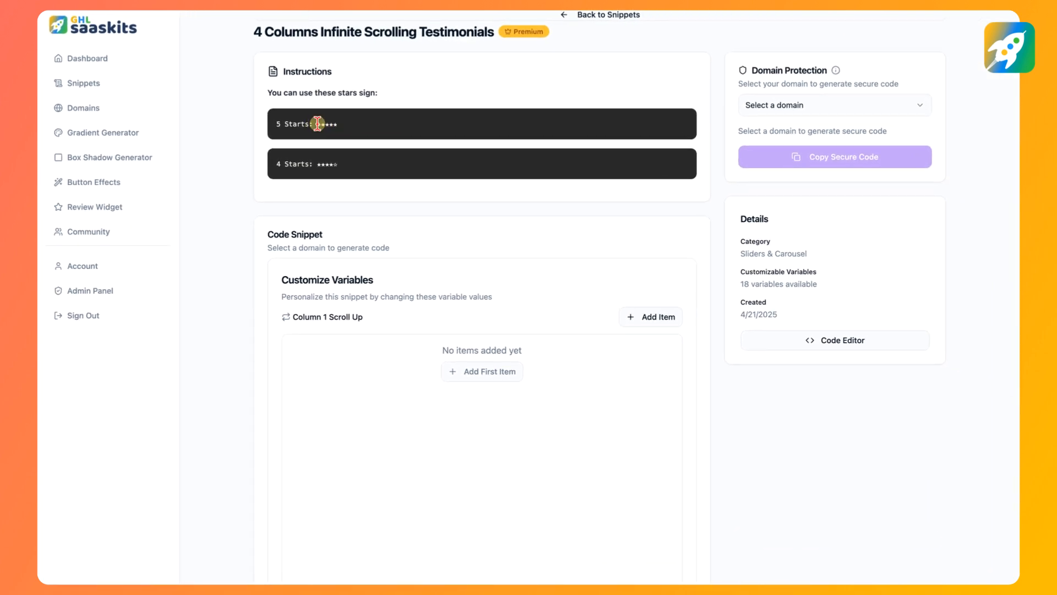
pyautogui.moveTo(335, 124); pyautogui.dragTo(339, 124)
pyautogui.moveTo(317, 164); pyautogui.dragTo(343, 162)
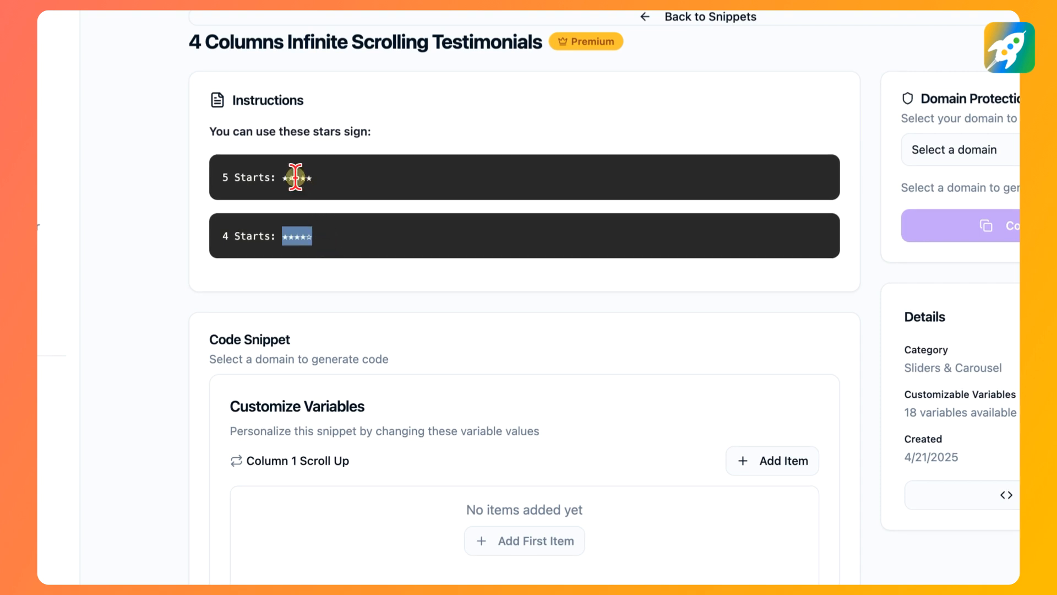
pyautogui.moveTo(282, 178); pyautogui.dragTo(312, 177)
pyautogui.moveTo(281, 236); pyautogui.dragTo(326, 237)
pyautogui.click(379, 232)
# Step: Add the first item to the Column 1 Scroll Up section of the customizable variables
pyautogui.scroll(-3, 481, 254)
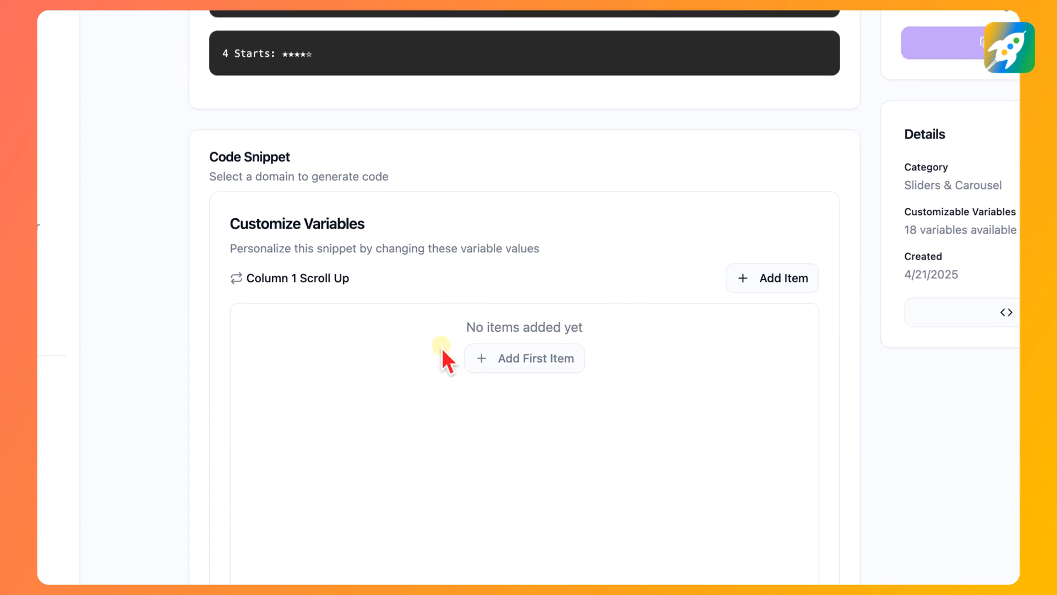
pyautogui.scroll(-2, 537, 287)
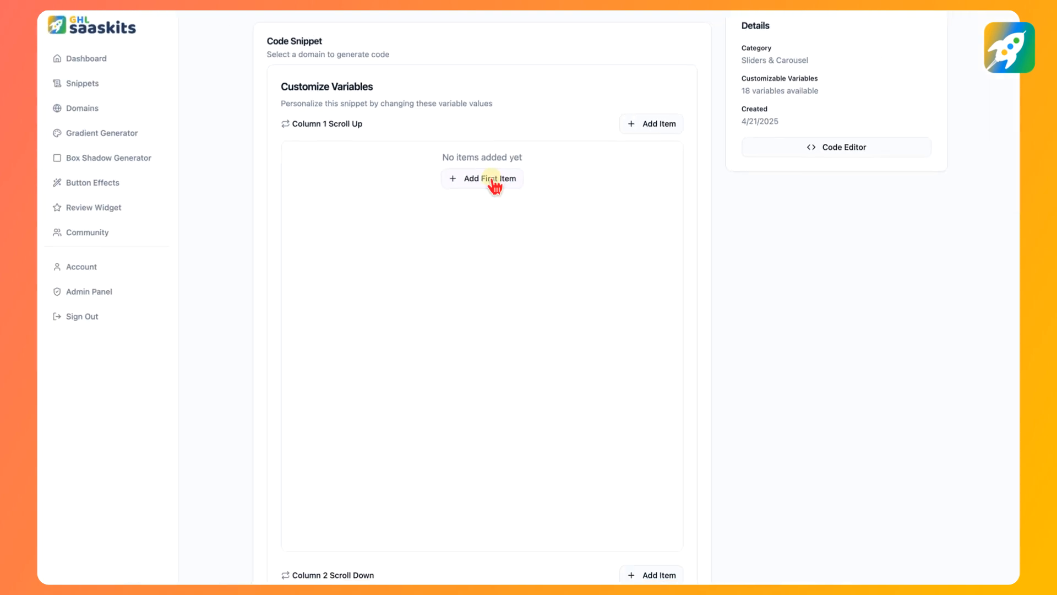
pyautogui.click(525, 212)
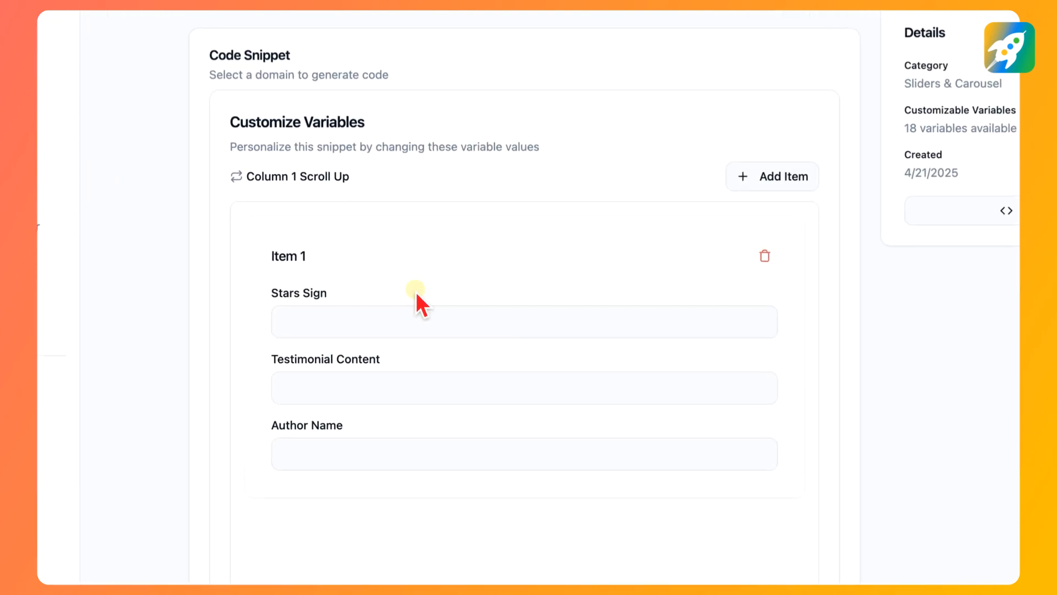
# Step: Examine Item 1's Stars Sign, Testimonial Content and Author Name fields in Column 1 Scroll Up
pyautogui.click(296, 321)
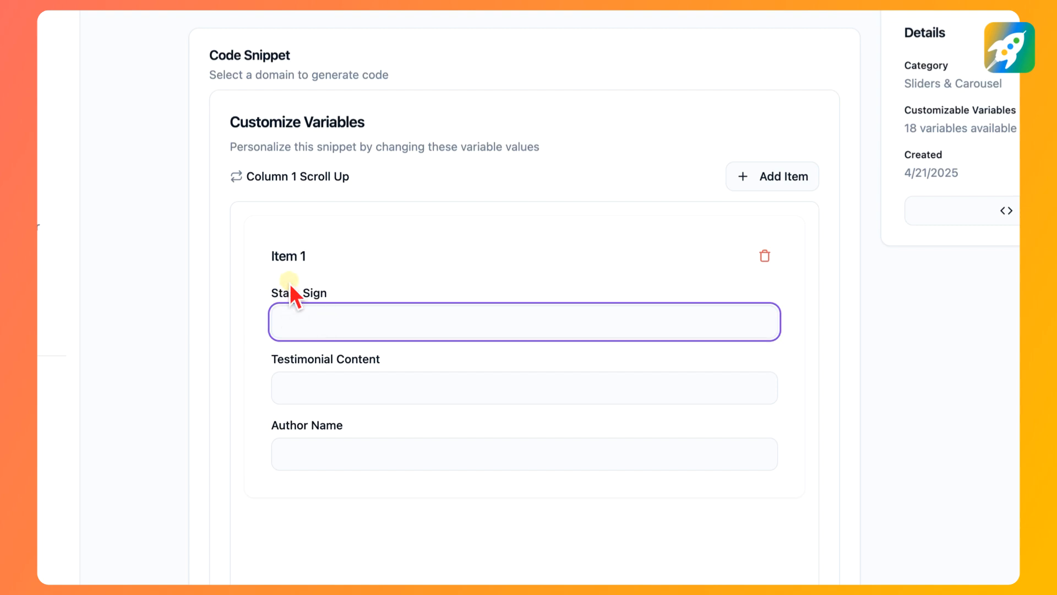
pyautogui.moveTo(273, 291); pyautogui.dragTo(339, 293)
pyautogui.click(278, 361)
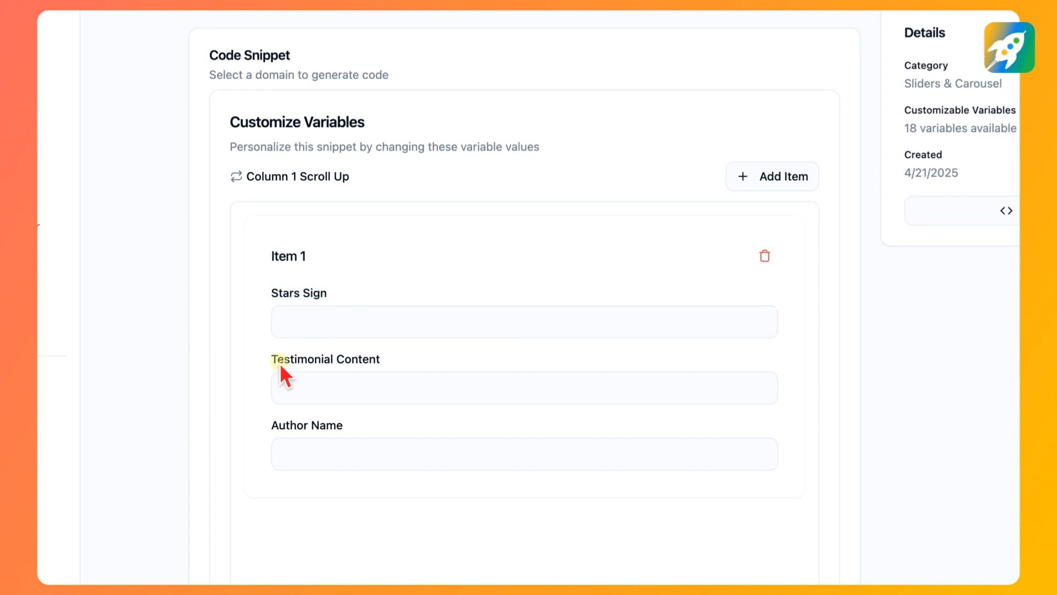
pyautogui.moveTo(271, 359); pyautogui.dragTo(379, 359)
pyautogui.scroll(-5, 379, 359)
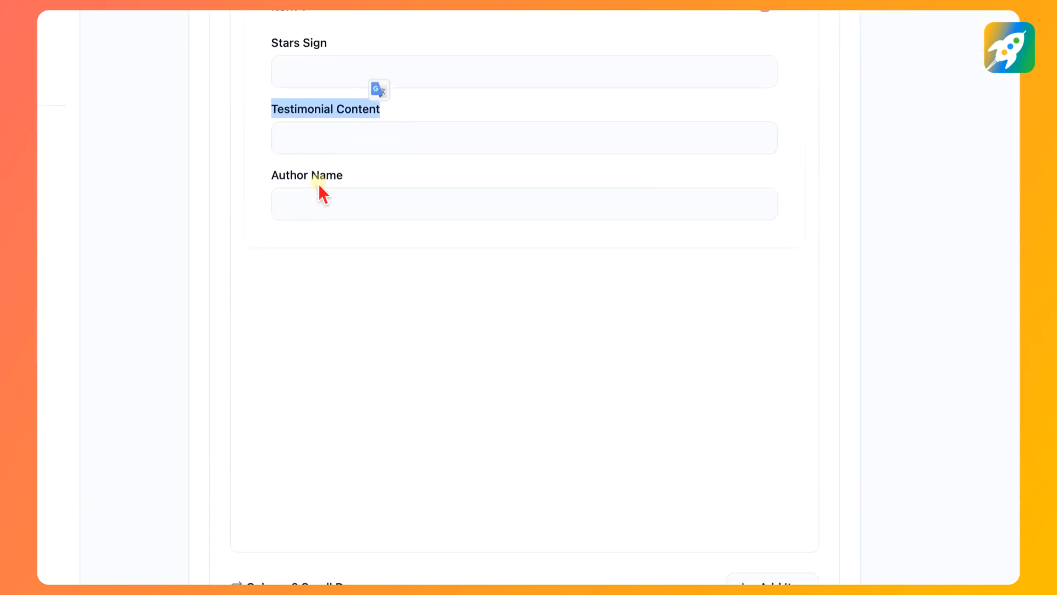
pyautogui.click(271, 164)
pyautogui.moveTo(271, 164); pyautogui.dragTo(358, 170)
pyautogui.scroll(3, 370, 168)
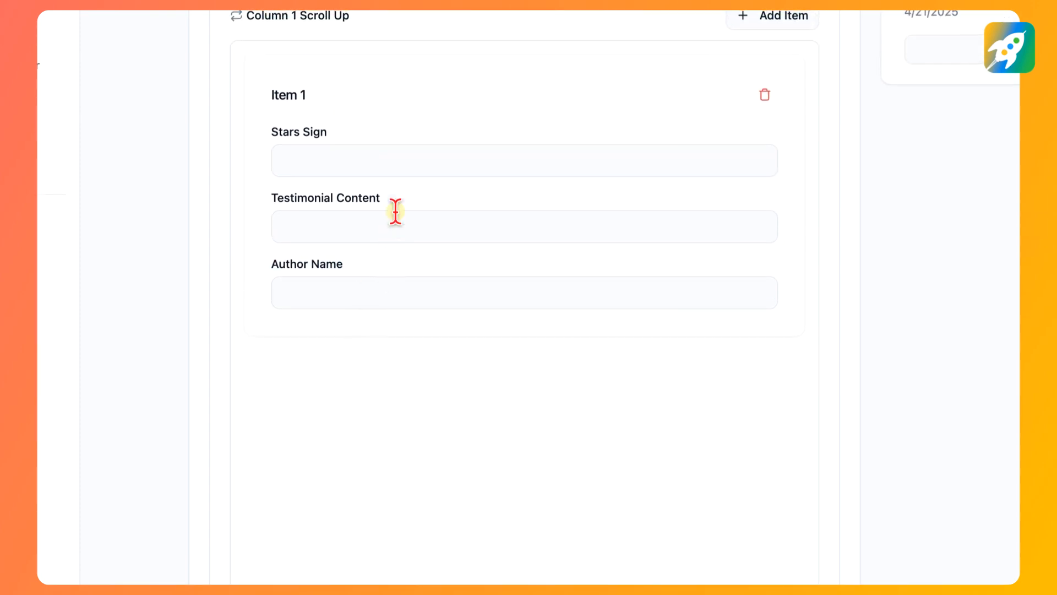
pyautogui.scroll(3, 452, 247)
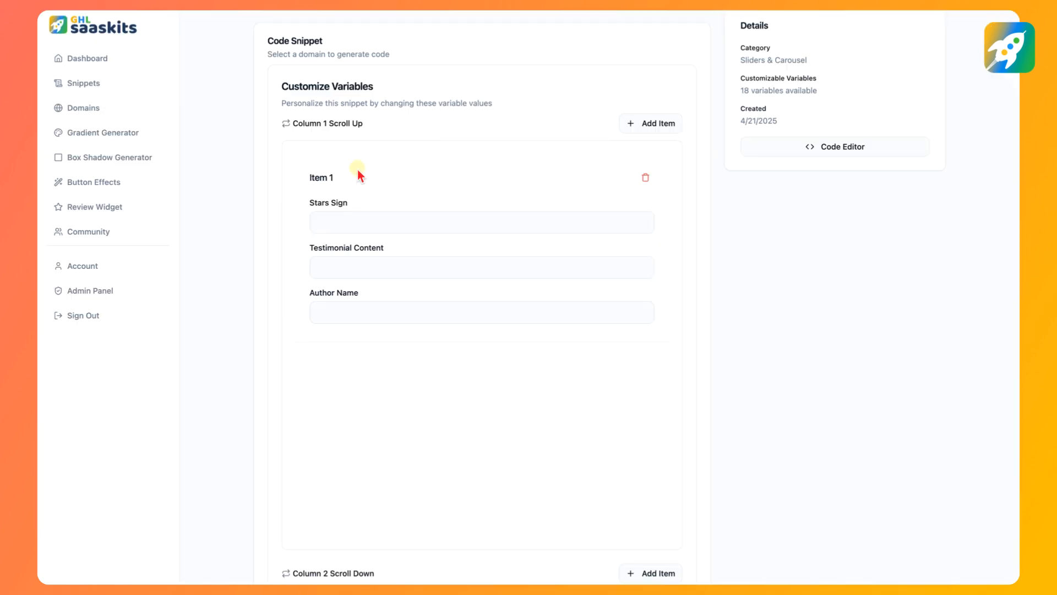
# Step: Review the four column sections and their scroll directions in the snippet's customizable variables
pyautogui.moveTo(292, 122); pyautogui.dragTo(342, 125)
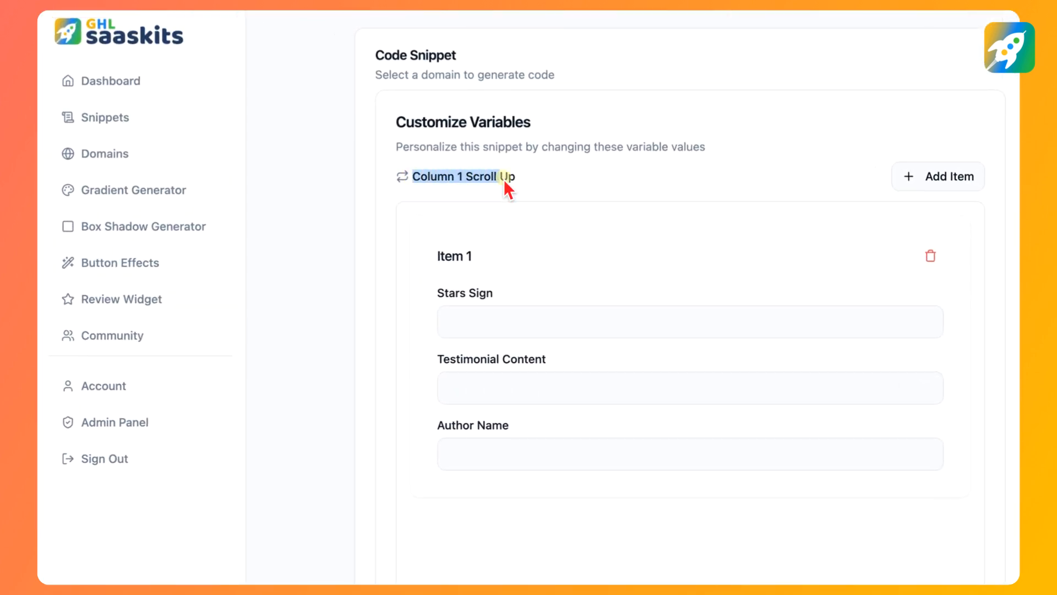
pyautogui.click(467, 178)
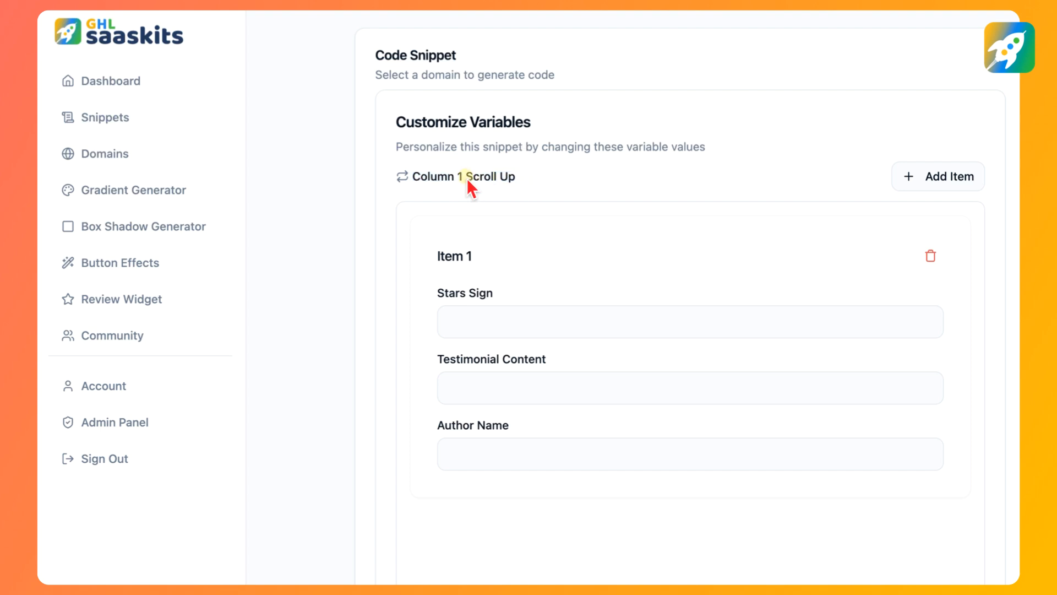
pyautogui.scroll(-8, 560, 231)
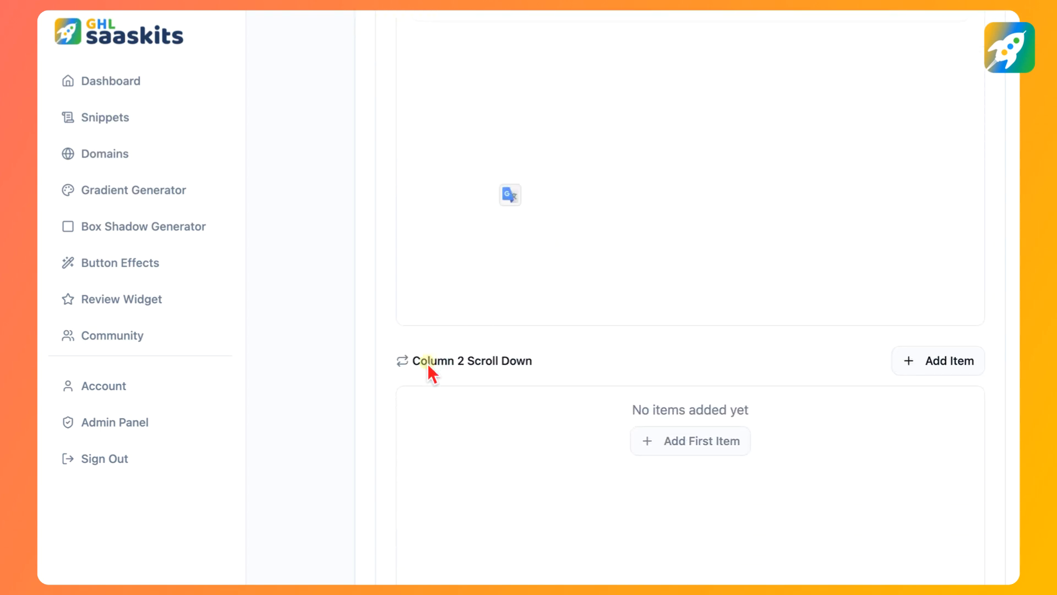
pyautogui.moveTo(413, 360); pyautogui.dragTo(490, 359)
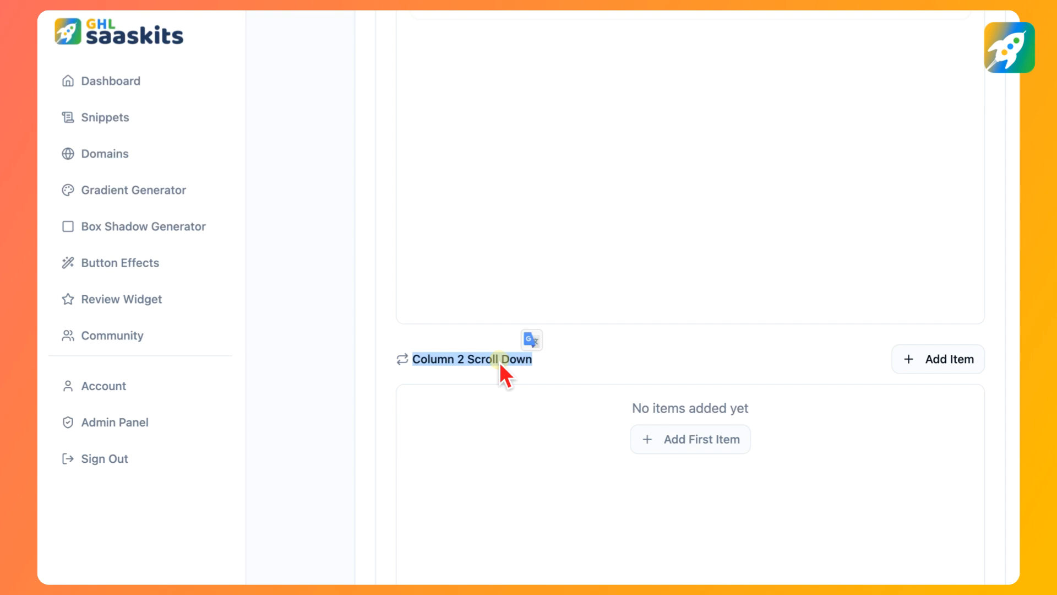
pyautogui.scroll(-7, 514, 359)
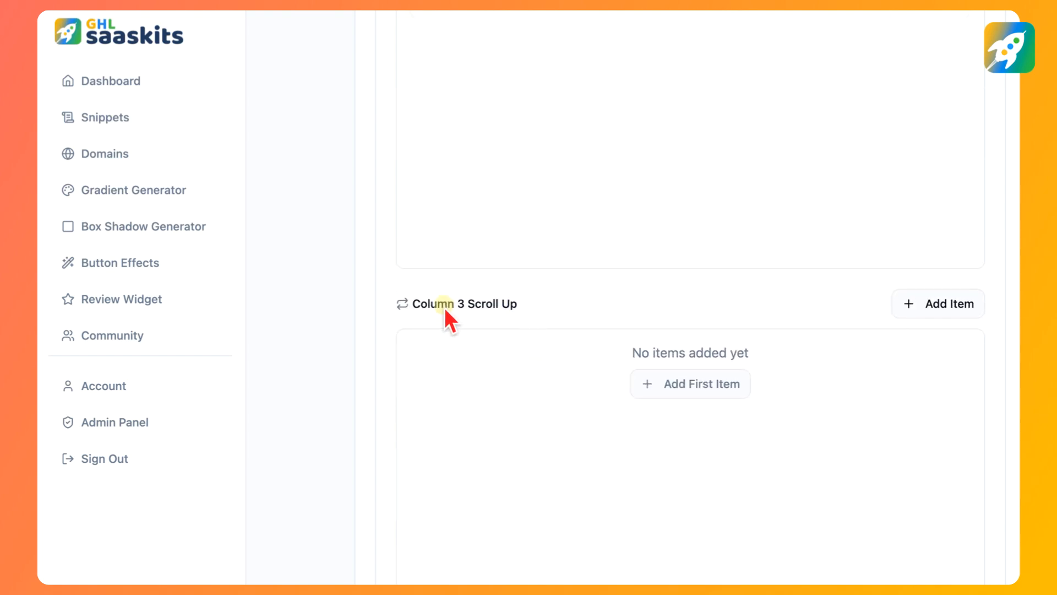
pyautogui.click(497, 306)
pyautogui.scroll(-2, 499, 314)
pyautogui.scroll(-5, 490, 280)
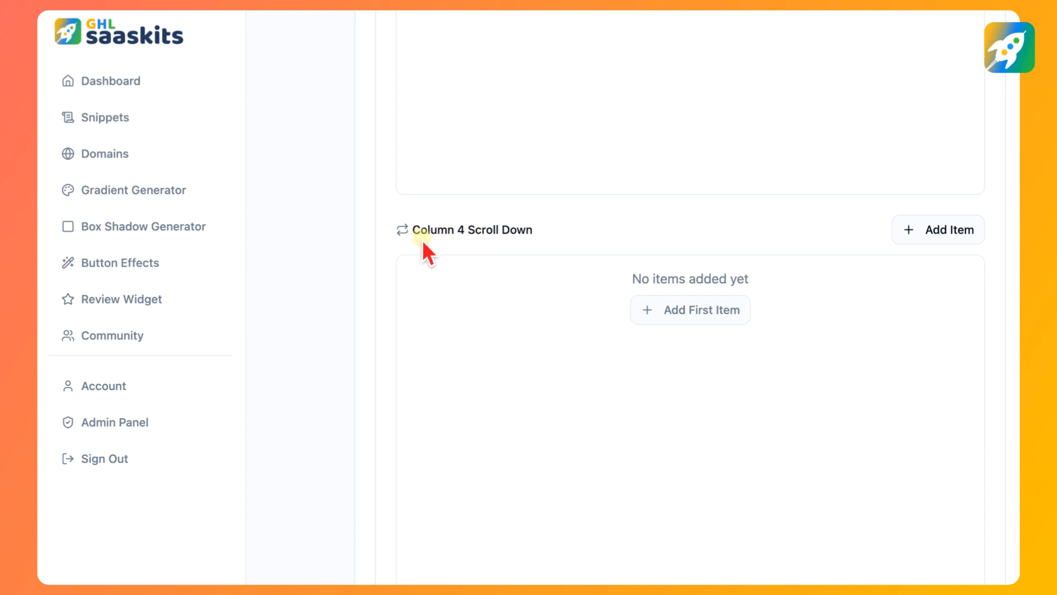
pyautogui.moveTo(419, 239); pyautogui.dragTo(514, 239)
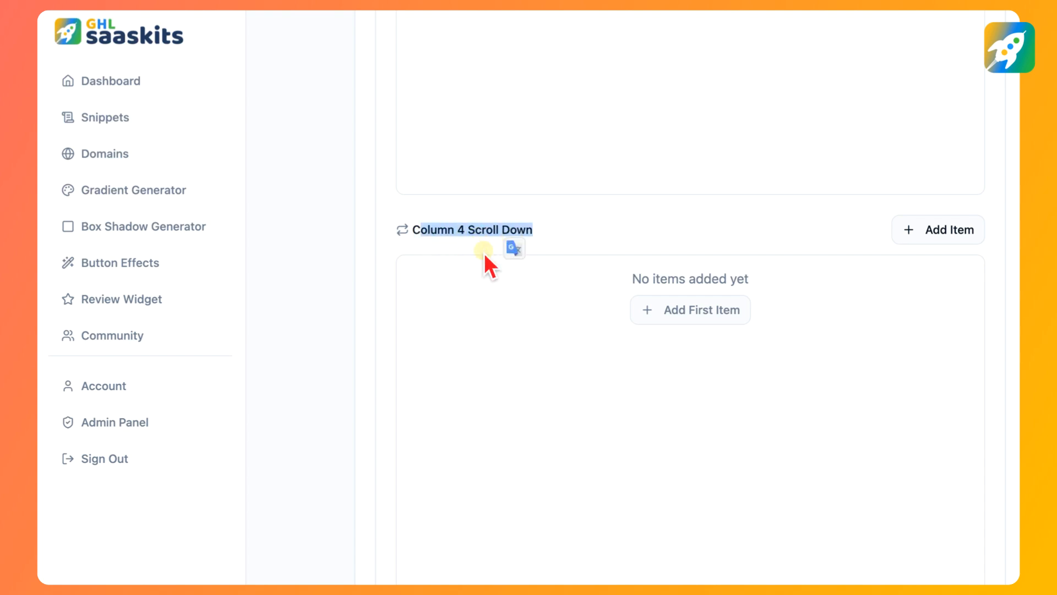
pyautogui.scroll(15, 485, 254)
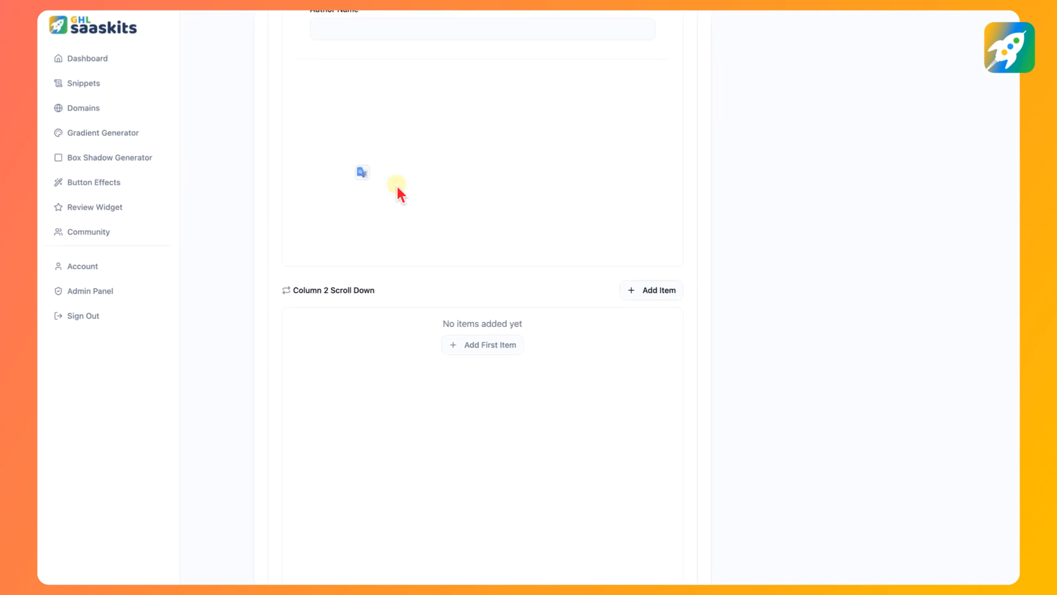
pyautogui.scroll(5, 396, 184)
pyautogui.scroll(-2, 435, 220)
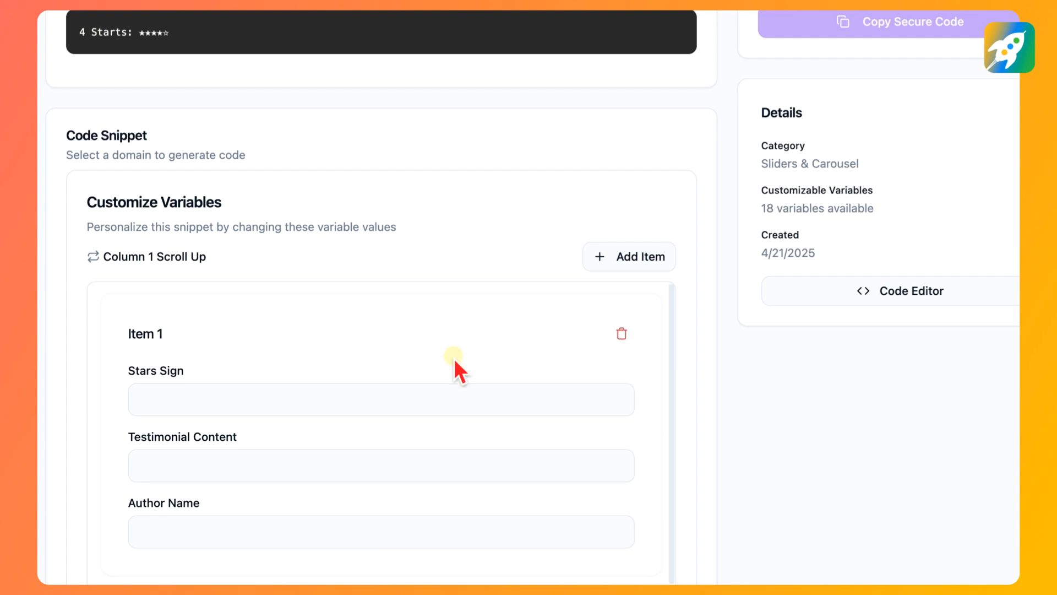
# Step: Copy the five-star sign ★★★★★ from the snippet's instructions
pyautogui.scroll(-10, 408, 363)
pyautogui.scroll(-5, 333, 400)
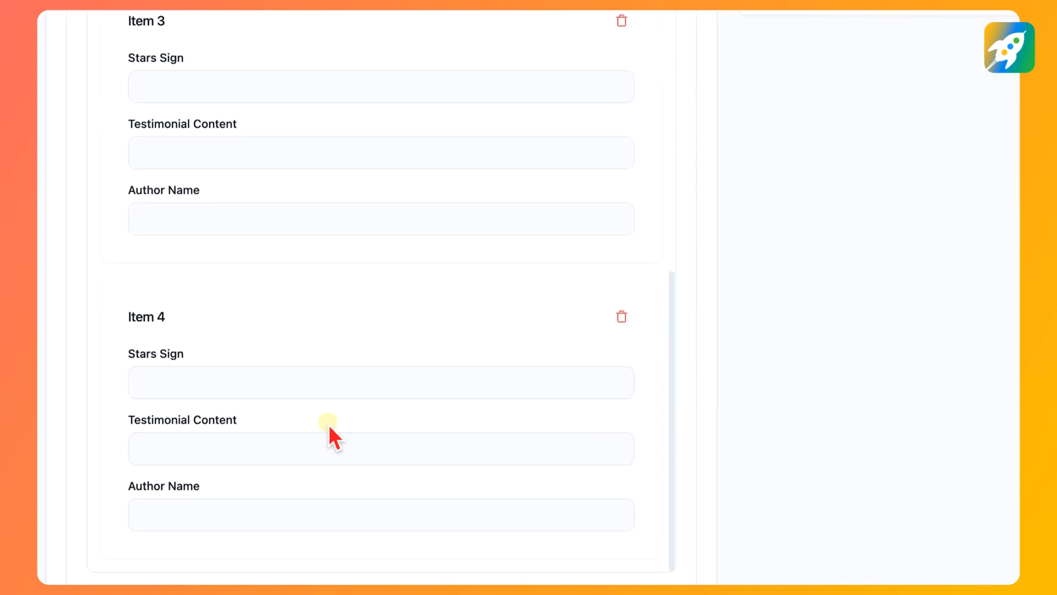
pyautogui.scroll(10, 333, 300)
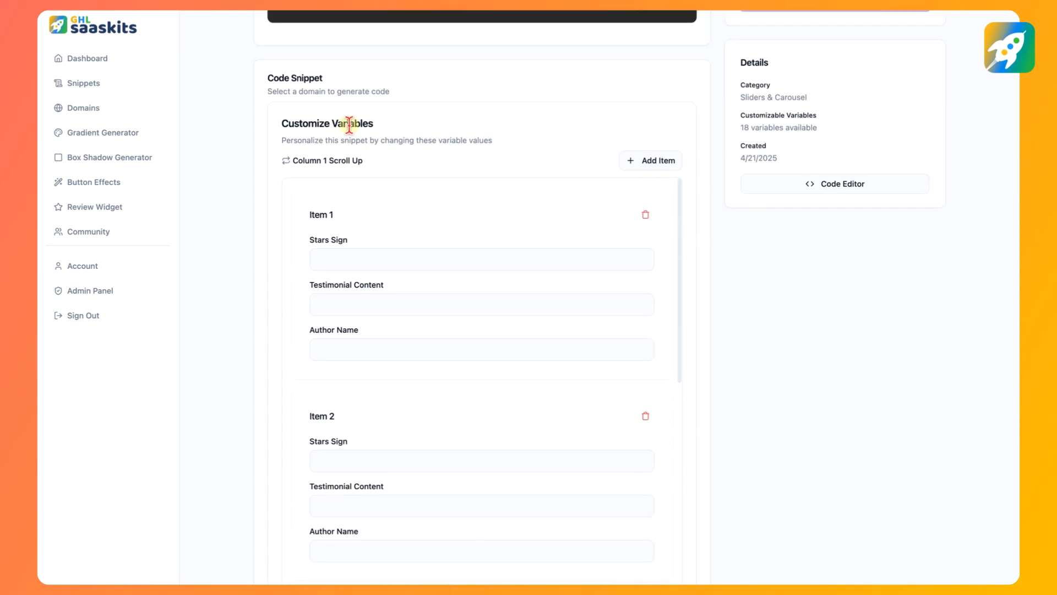
pyautogui.scroll(3, 346, 118)
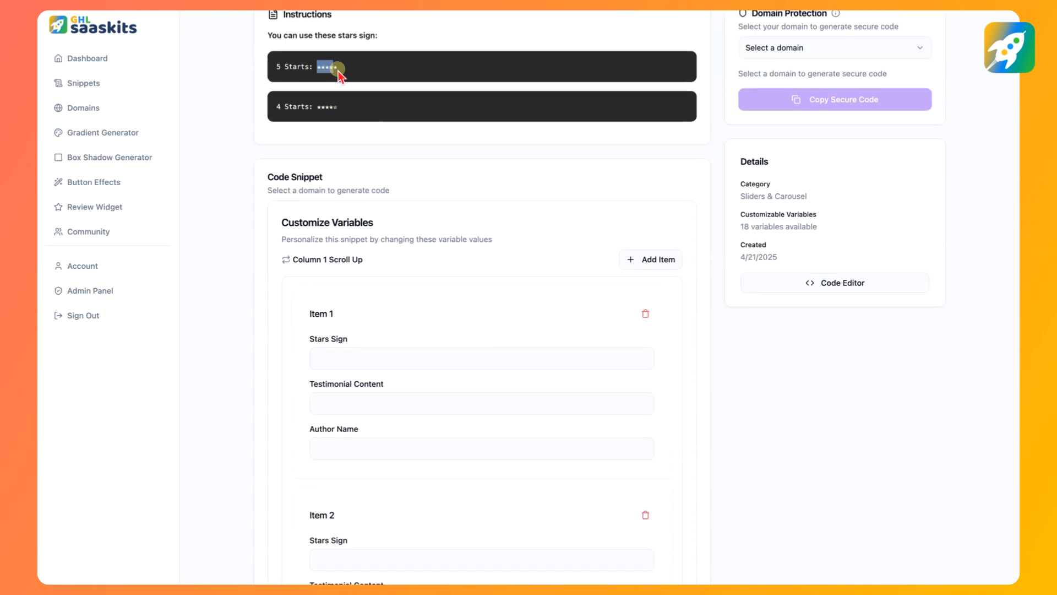
pyautogui.rightClick(337, 69)
pyautogui.click(342, 105)
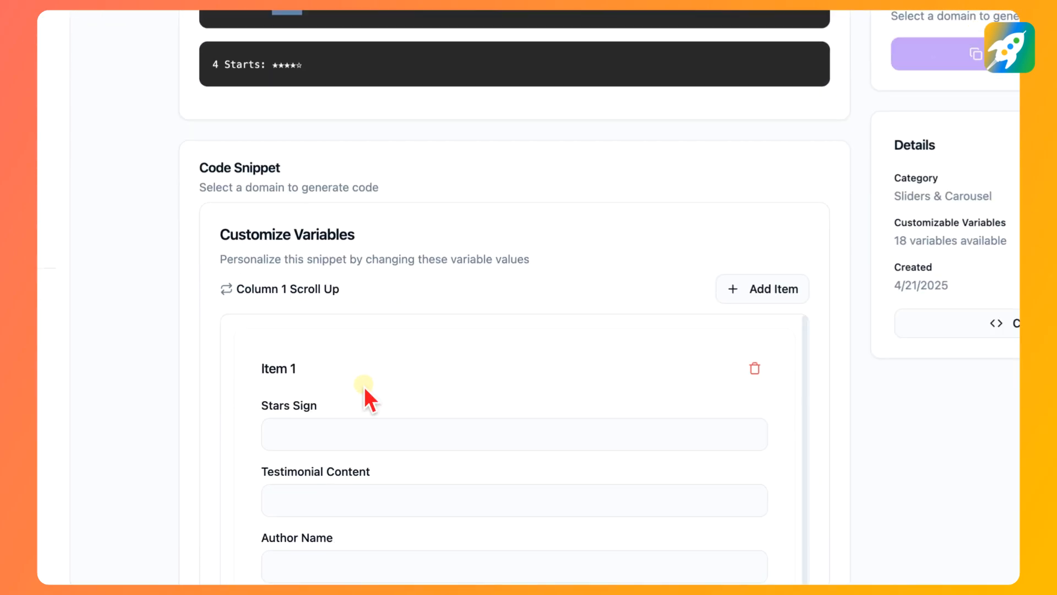
# Step: Paste the ★★★★★ sign into the Stars Sign of Items 1 through 4 in Column 1 Scroll Up
pyautogui.scroll(-3, 364, 387)
pyautogui.click(342, 256)
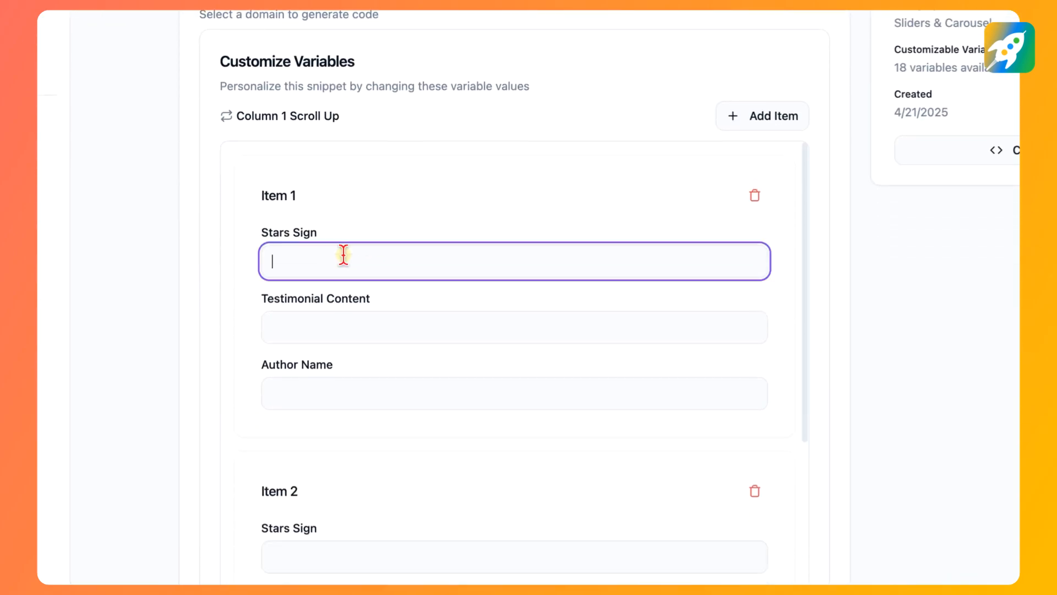
pyautogui.hotkey('ctrl', 'v')
pyautogui.scroll(-2, 363, 253)
pyautogui.click(333, 446)
pyautogui.hotkey('ctrl', 'v')
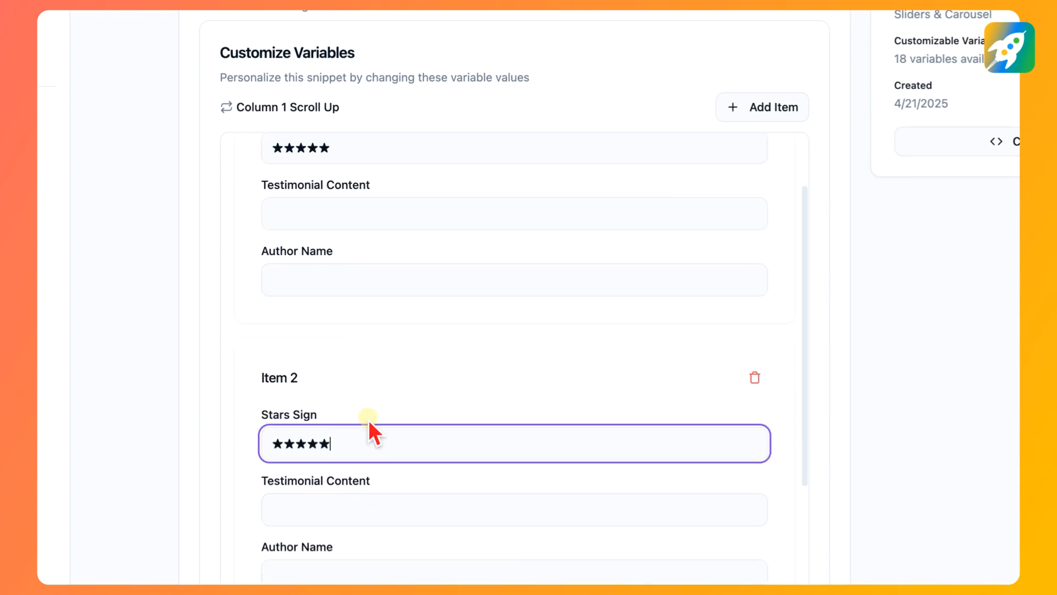
pyautogui.scroll(-8, 375, 413)
pyautogui.click(342, 246)
pyautogui.hotkey('ctrl', 'v')
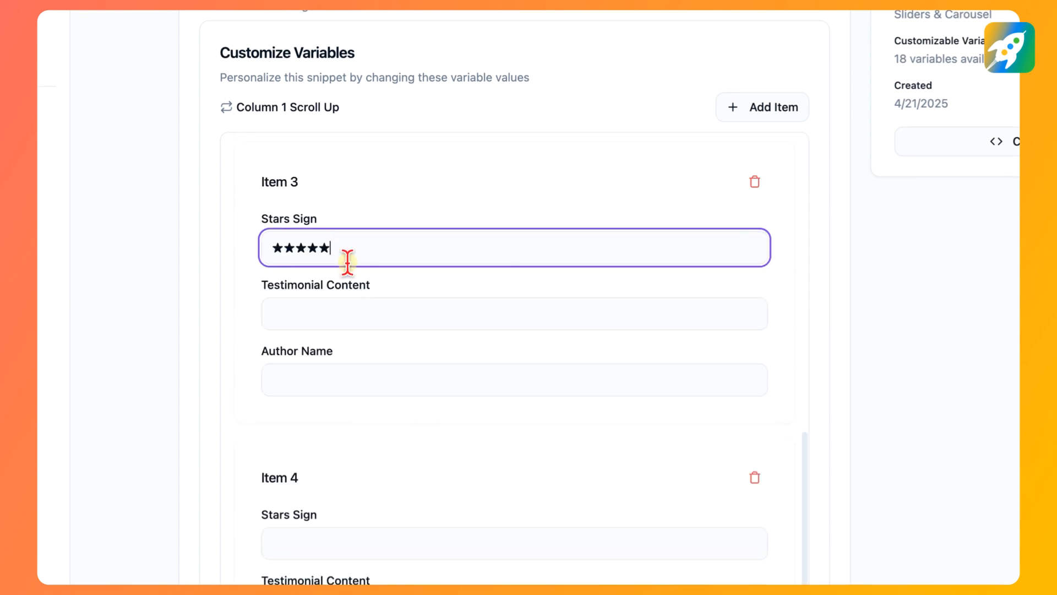
pyautogui.scroll(-2, 349, 353)
pyautogui.click(324, 428)
pyautogui.hotkey('ctrl', 'v')
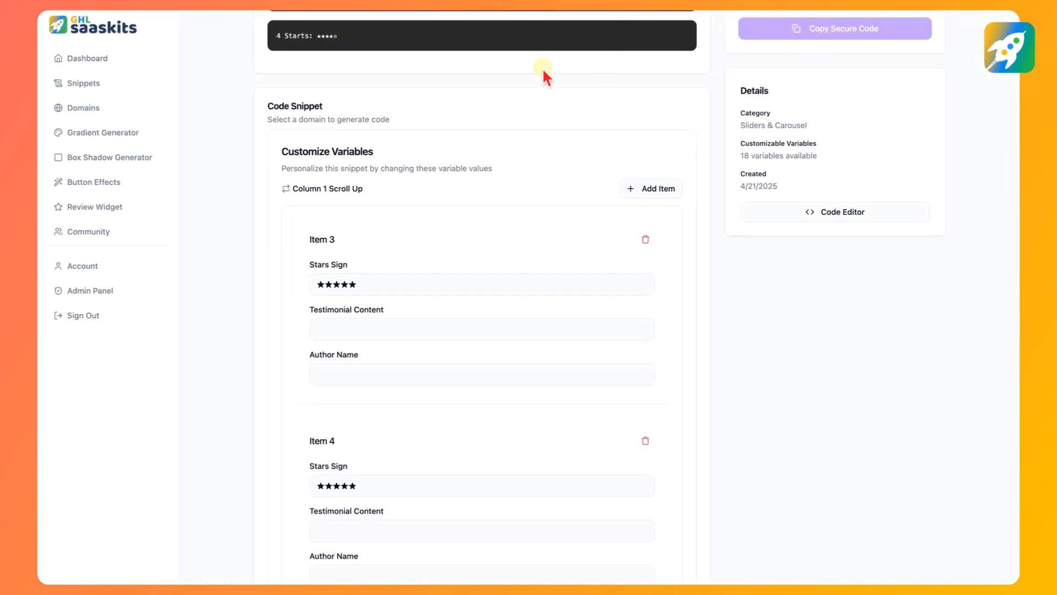
# Step: Paste the copied testimonial ending "The customer support is exceptional too." into Item 3's Testimonial Content in Column 1
pyautogui.click(386, 325)
pyautogui.hotkey('ctrl', 'v')
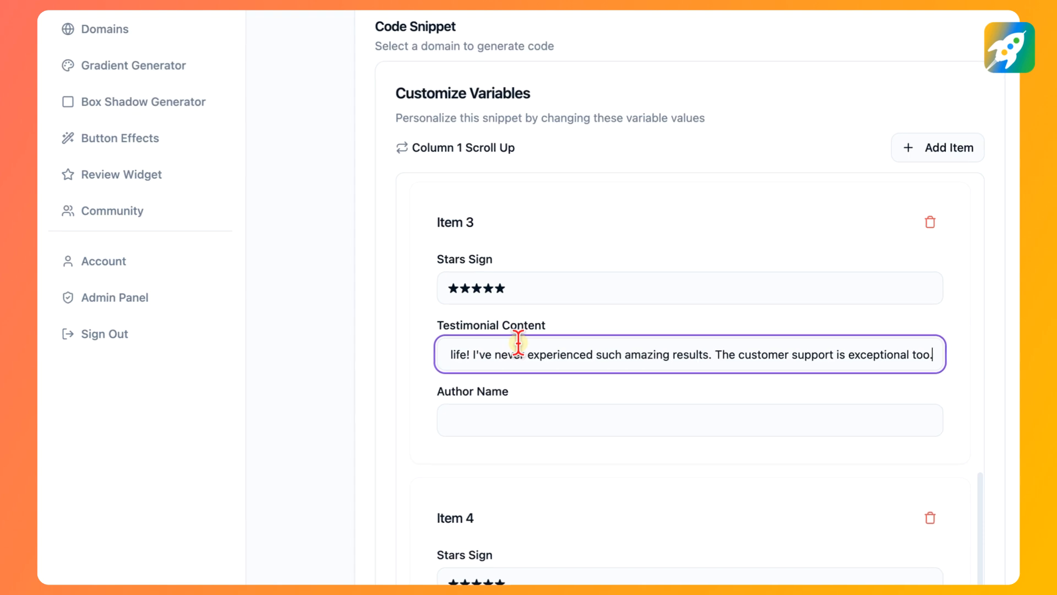
# Step: Fill Item 1's Testimonial Content in Column 1 with the testimonial ending "now I'm completely satisfied with my purchase."
pyautogui.scroll(8, 378, 308)
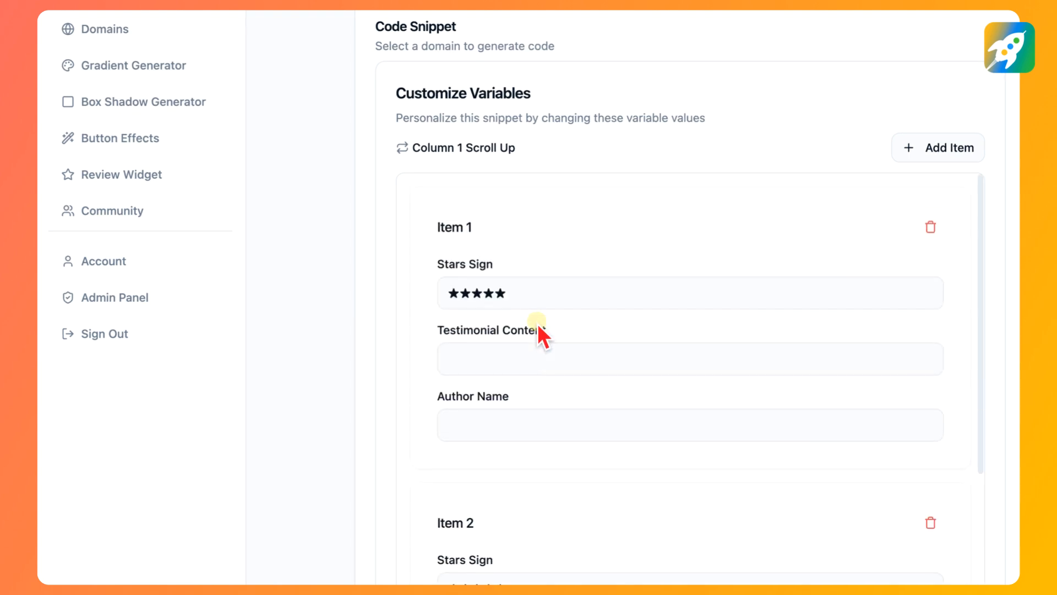
pyautogui.scroll(2, 540, 337)
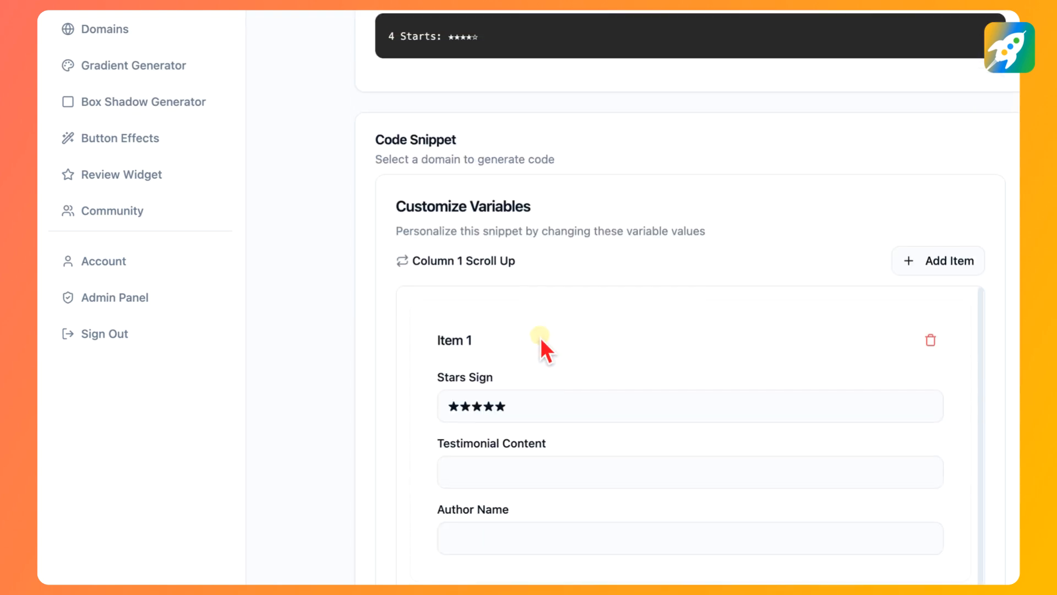
pyautogui.scroll(-1, 505, 408)
pyautogui.click(505, 408)
pyautogui.press('super+Tab')
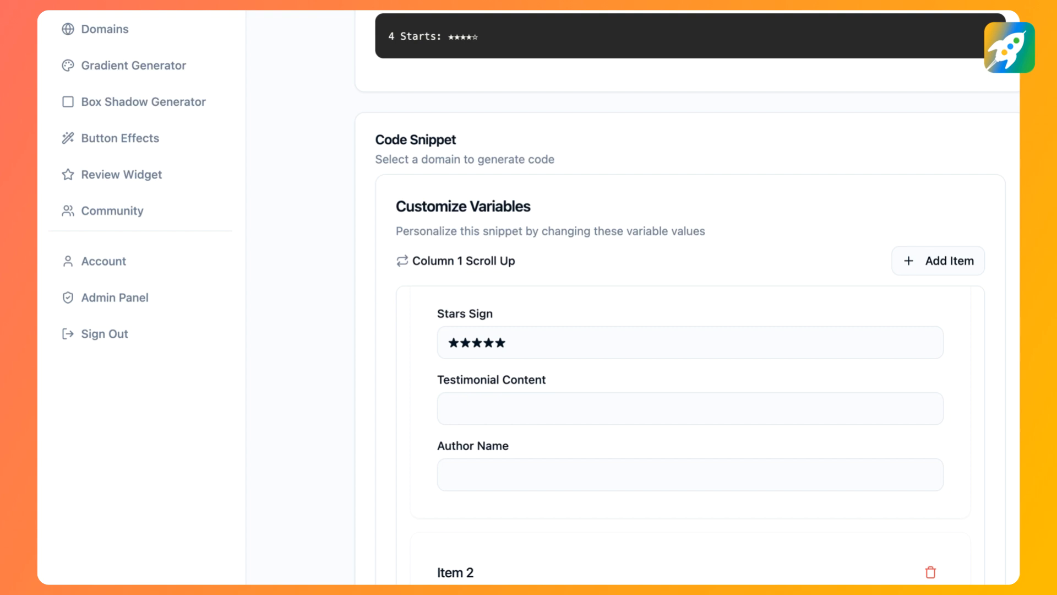
pyautogui.click(463, 408)
pyautogui.press('super+v')
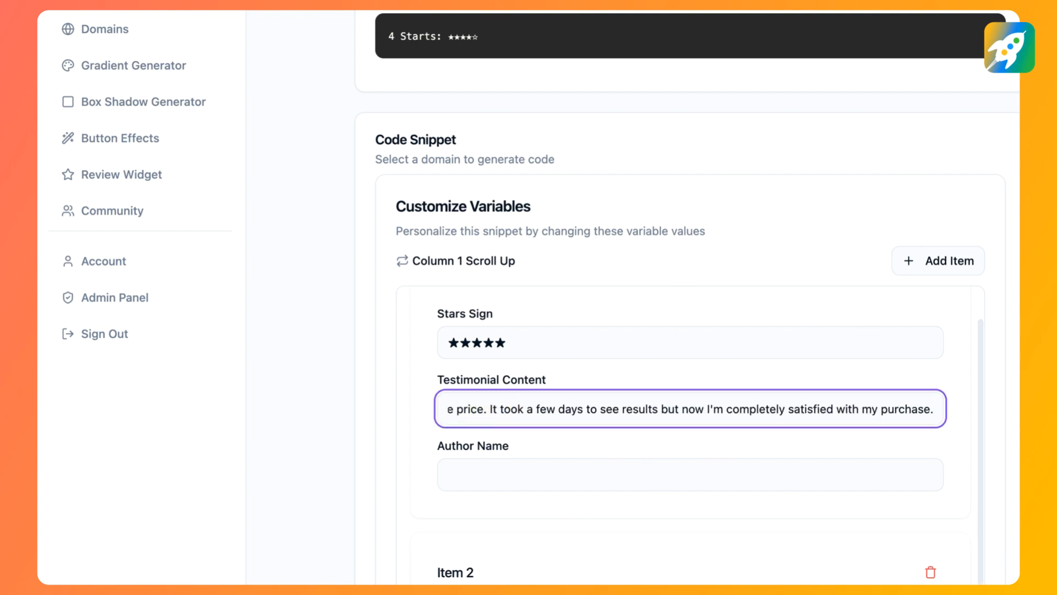
# Step: Paste the copied testimonial starting "I was skeptical at first but this exceeded all my expectations." into Item 2's Testimonial Content in Column 1
pyautogui.press('super+Tab')
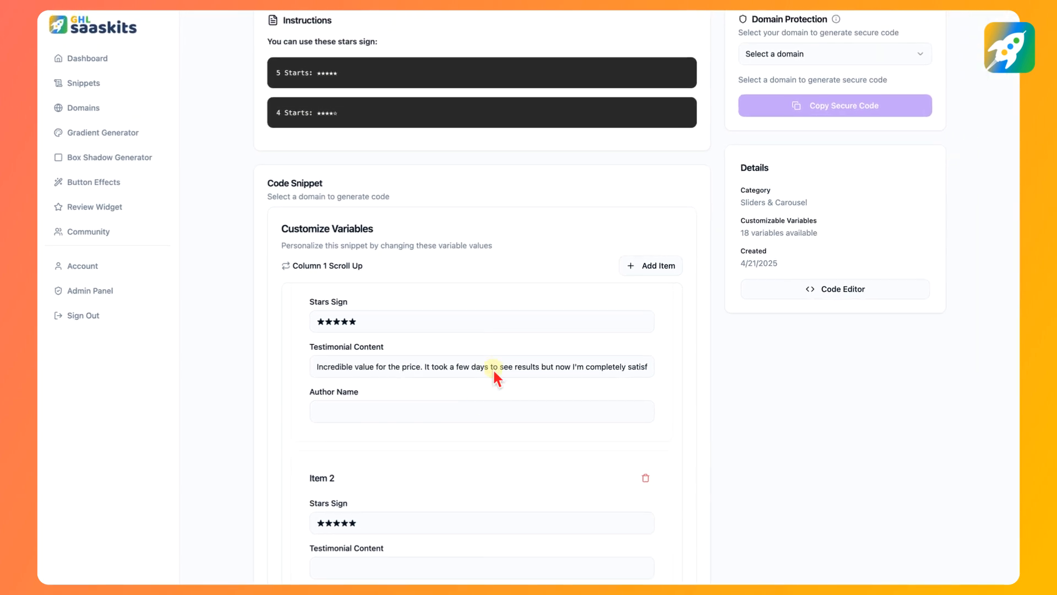
pyautogui.scroll(-4, 448, 408)
pyautogui.click(358, 369)
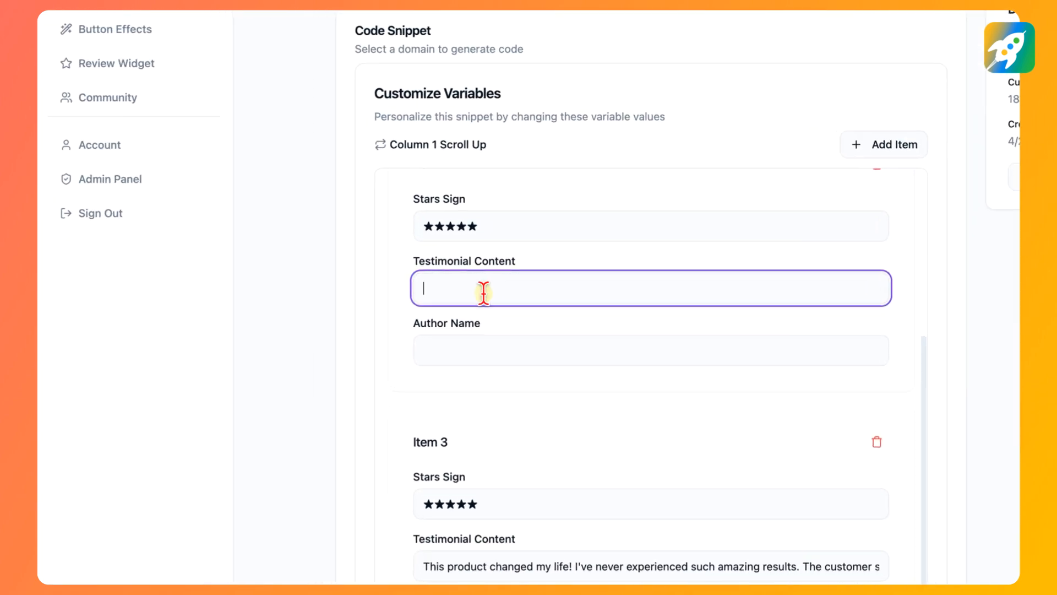
pyautogui.press('super+v')
# Step: Fill Item 4's Testimonial Content in Column 1 with the copied testimonial starting "Works exactly as described. I noticed results within the first week."
pyautogui.press('super+Tab')
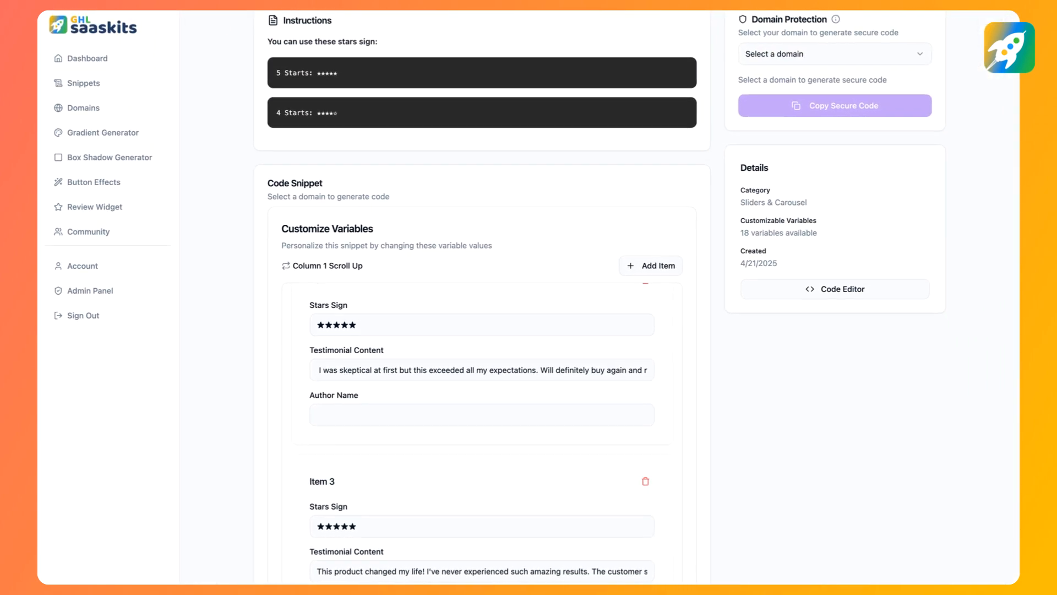
pyautogui.scroll(-3, 444, 393)
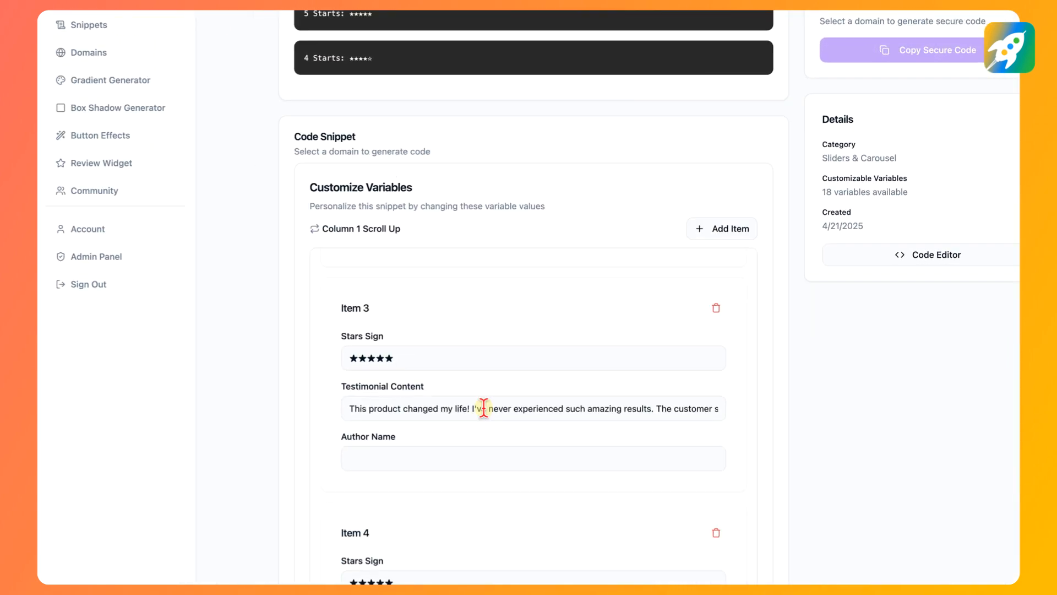
pyautogui.click(435, 436)
pyautogui.scroll(-5, 593, 352)
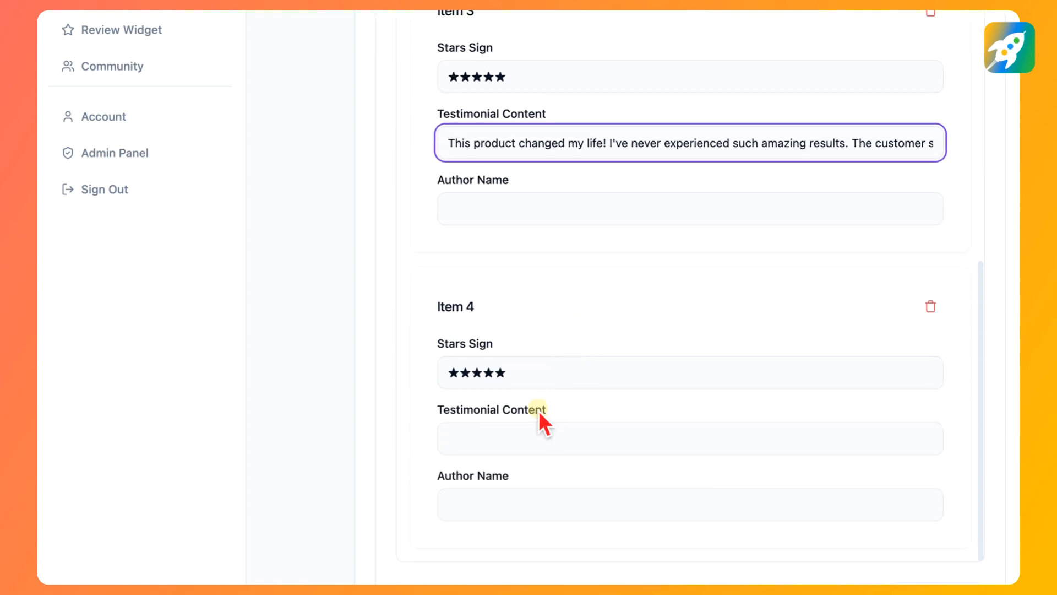
pyautogui.click(502, 368)
pyautogui.press('super+v')
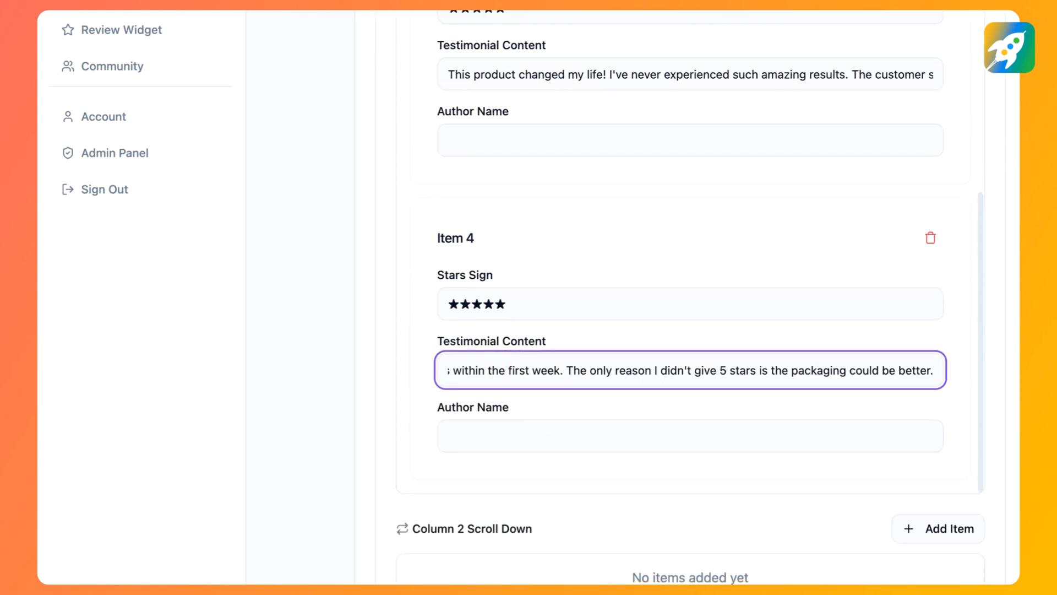
# Step: Fill Item 1's Author Name in Column 1 Scroll Up with the author's name followed by New York
pyautogui.press('super+Tab')
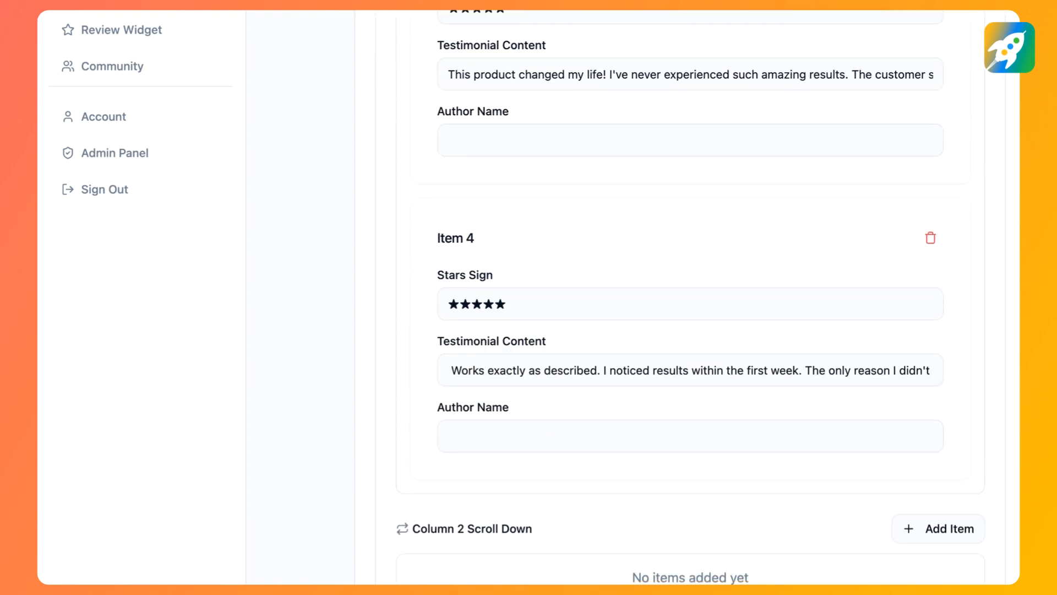
pyautogui.press('super+Tab')
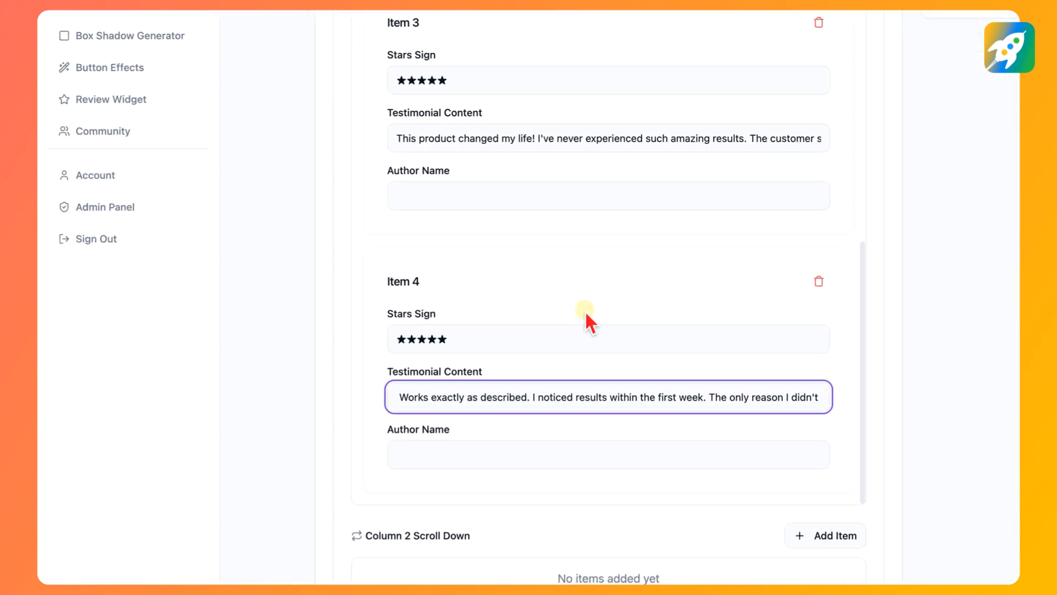
pyautogui.scroll(-4, 663, 274)
pyautogui.scroll(4, 639, 375)
pyautogui.scroll(-4, 620, 172)
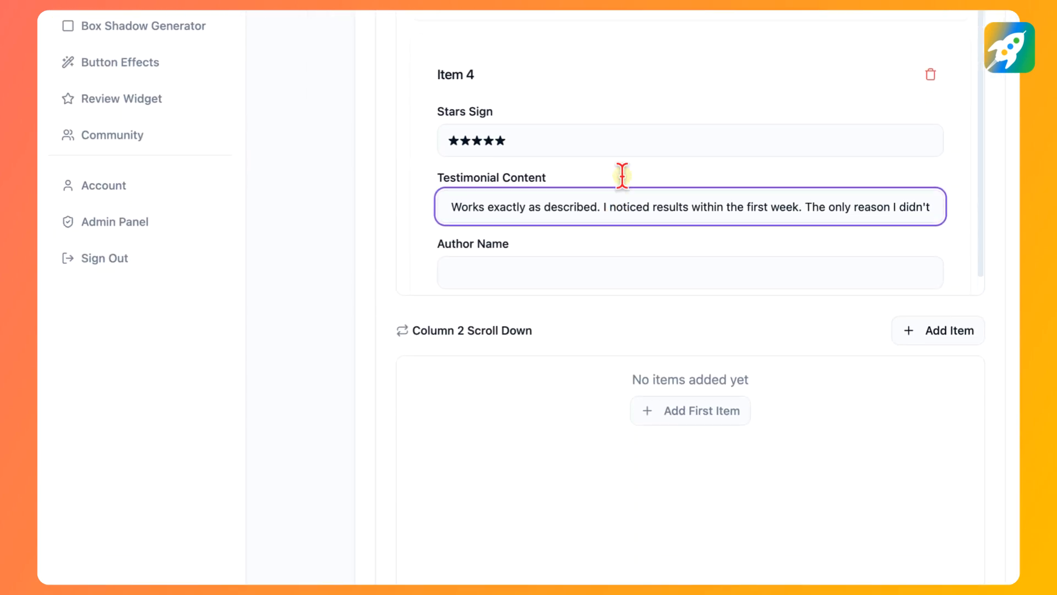
pyautogui.scroll(3, 627, 157)
pyautogui.scroll(10, 628, 159)
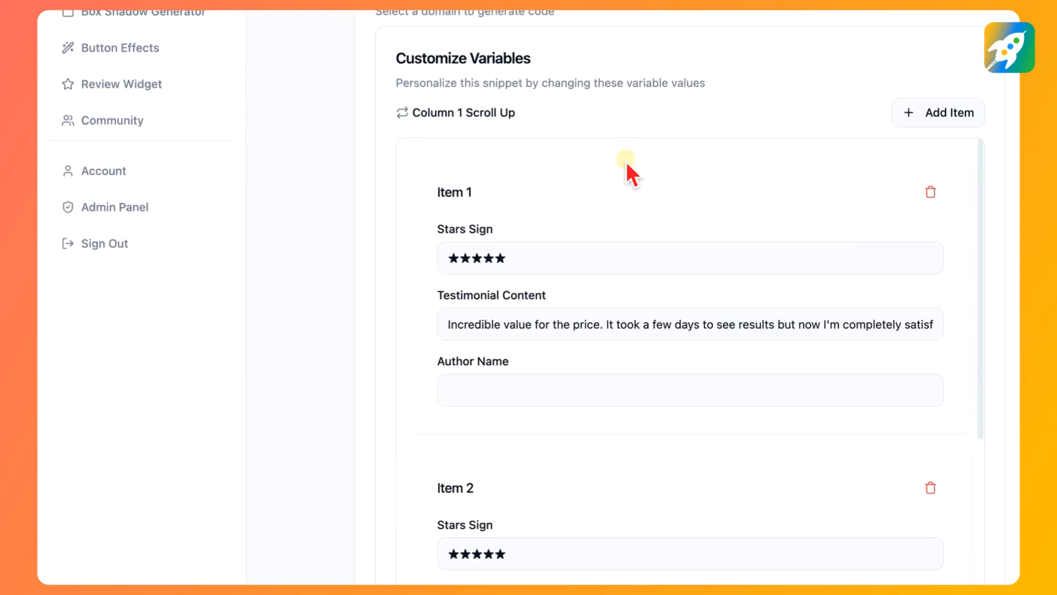
pyautogui.scroll(-1, 584, 355)
pyautogui.click(534, 328)
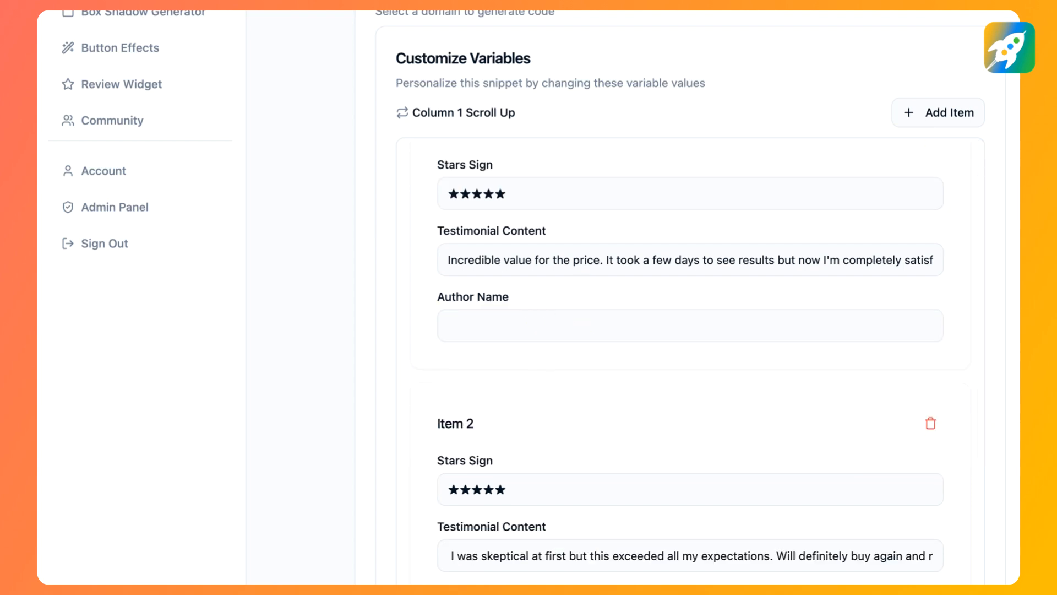
pyautogui.click(567, 325)
pyautogui.write('Sarah J., New York')
# Step: Fill the Author Name of Items 2 and 3 in Column 1 with the authors' names followed by Chicago and Los Angeles respectively
pyautogui.scroll(-3, 341, 386)
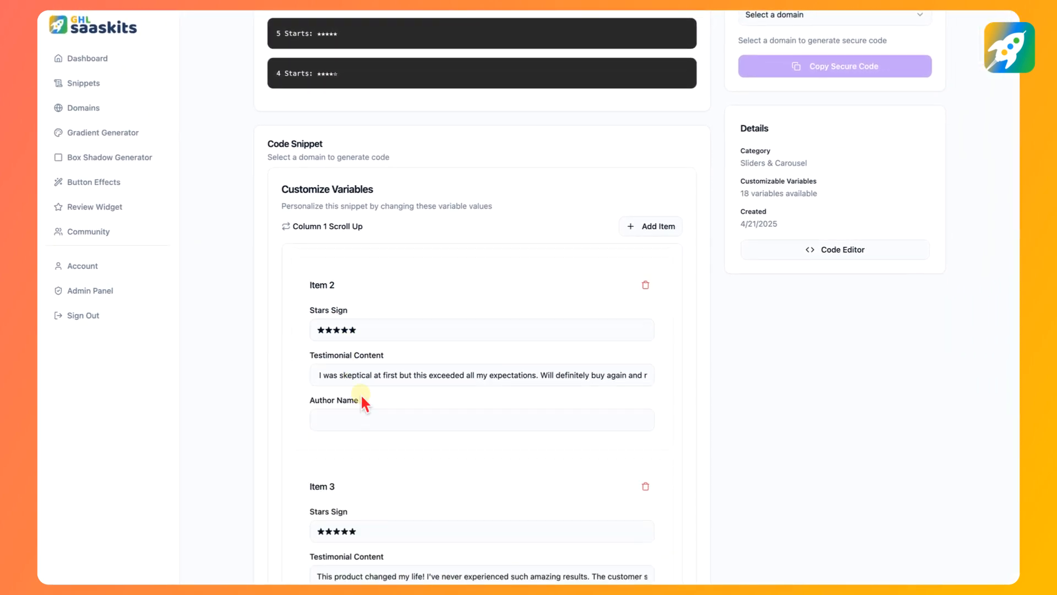
pyautogui.click(366, 423)
pyautogui.write('Michael T., Chicago')
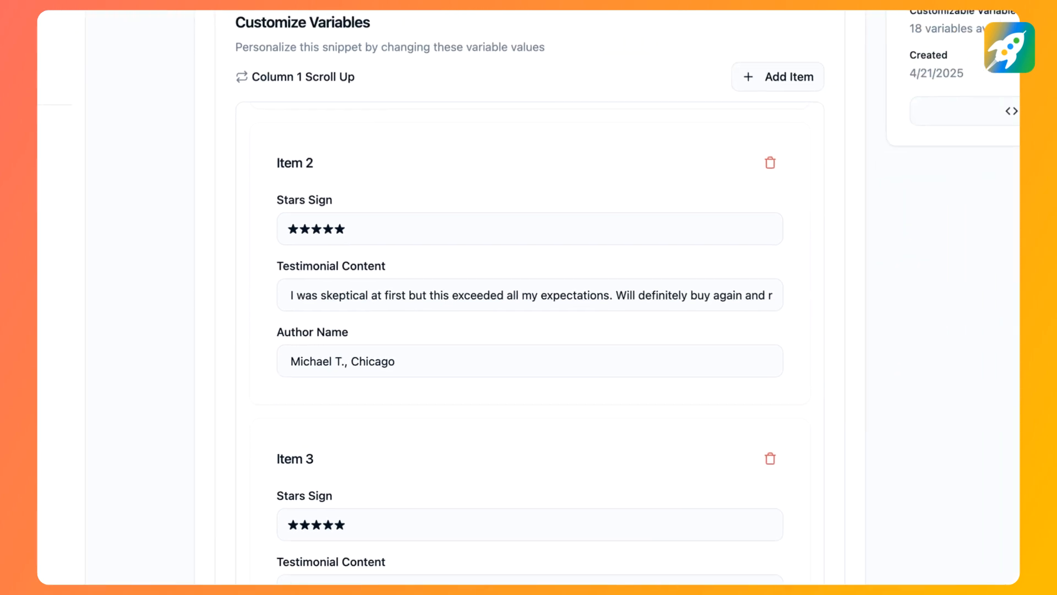
pyautogui.scroll(-4, 711, 309)
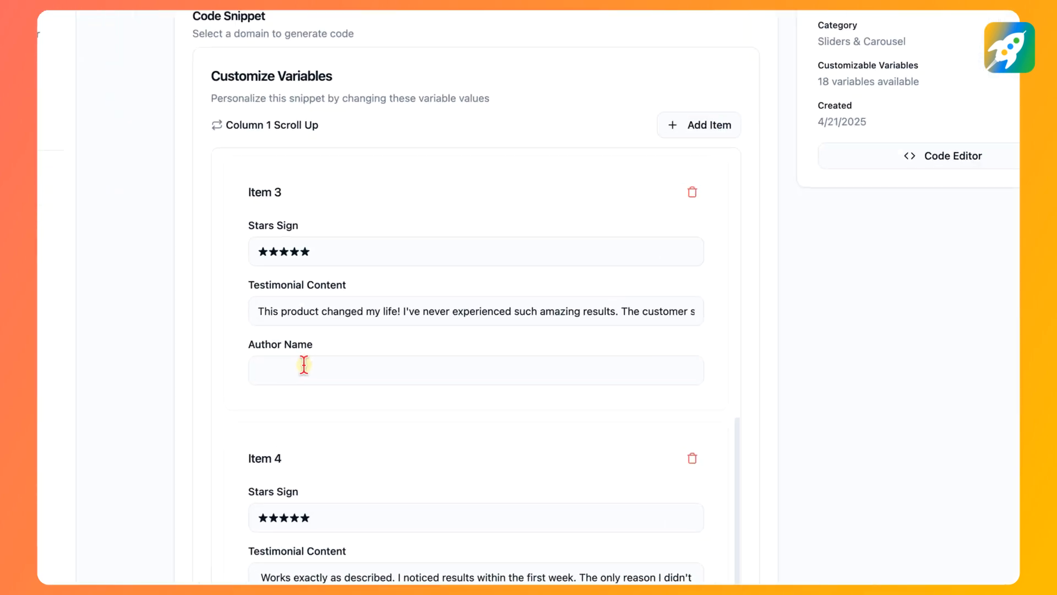
pyautogui.click(350, 412)
pyautogui.write('Emily R., Los Angeles')
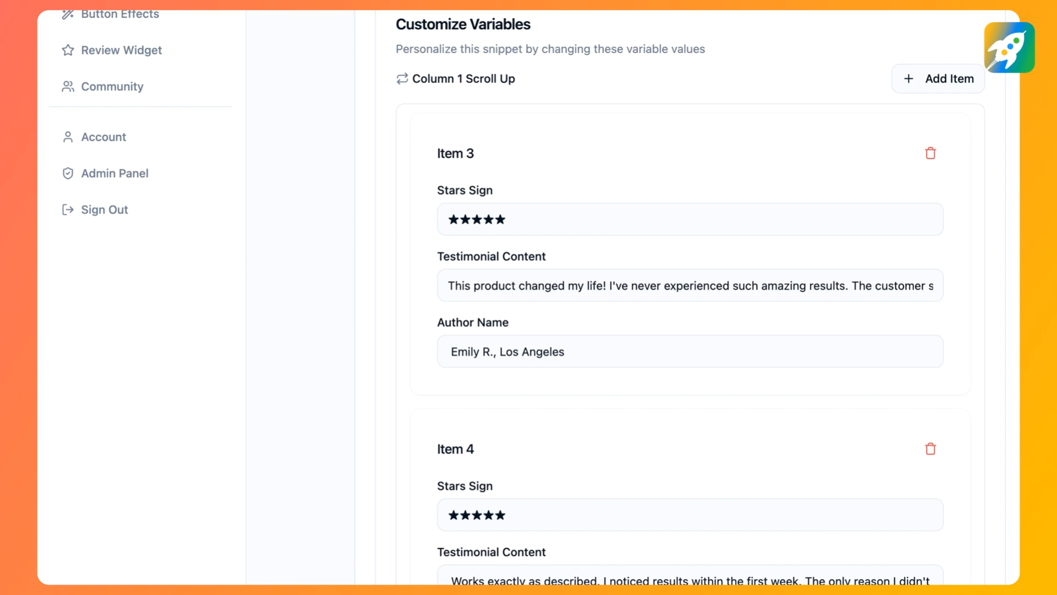
# Step: Fill Item 4's Author Name in Column 1 with the author's name followed by Miami
pyautogui.scroll(-10, 724, 246)
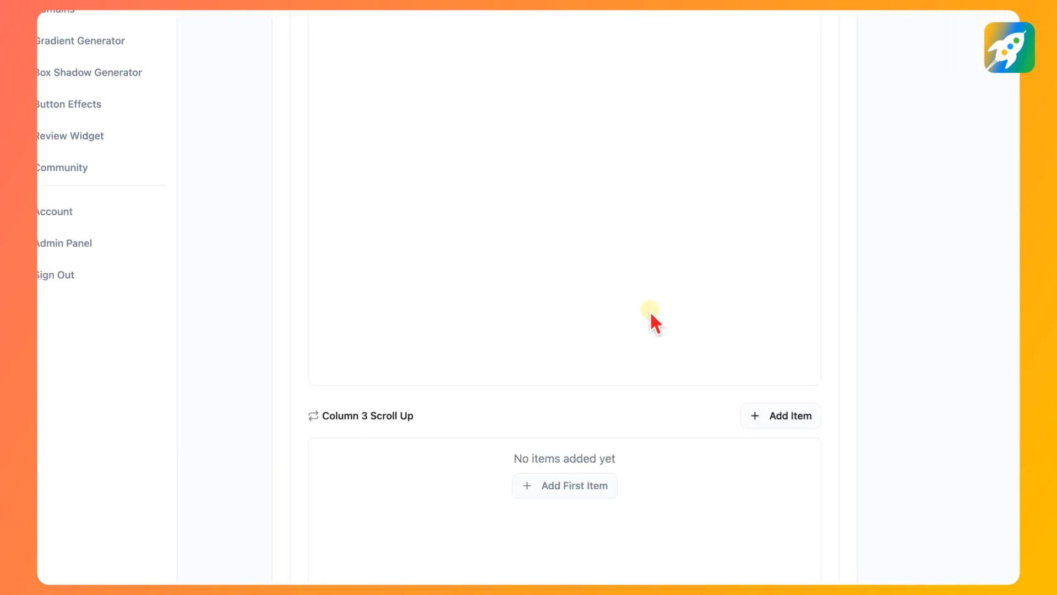
pyautogui.scroll(4, 518, 319)
pyautogui.click(371, 258)
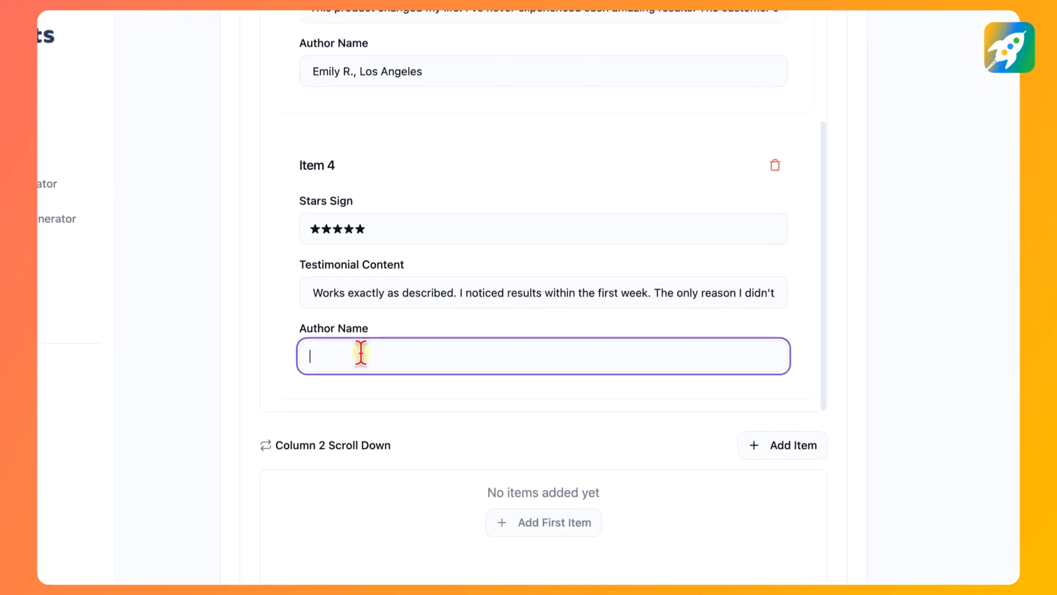
pyautogui.write('David K., Miami')
# Step: Review the star signs, testimonial contents and author names of the items in Columns 1 through 4
pyautogui.scroll(15, 456, 360)
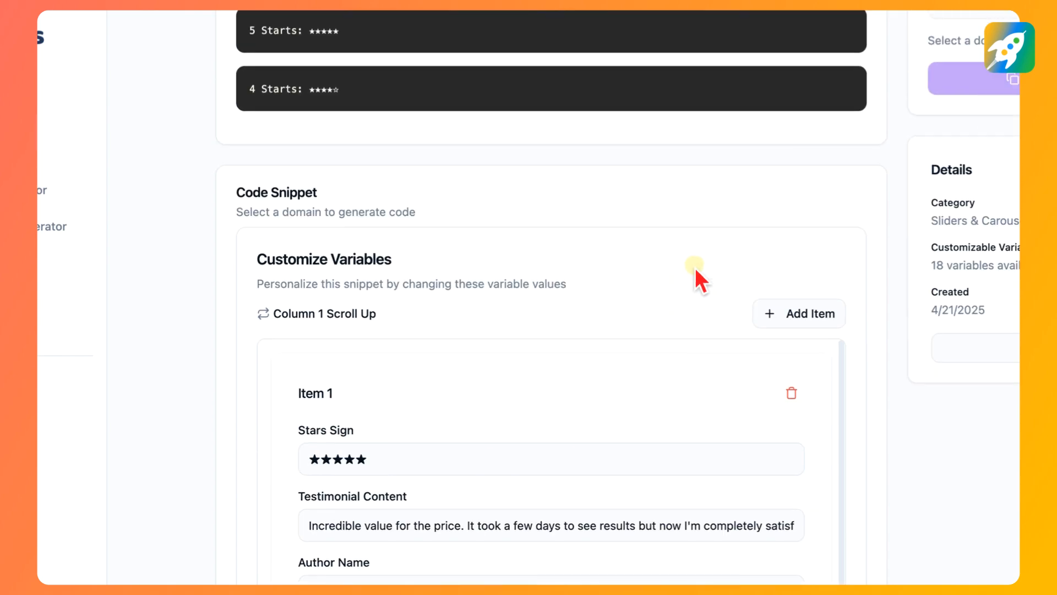
pyautogui.scroll(-10, 457, 276)
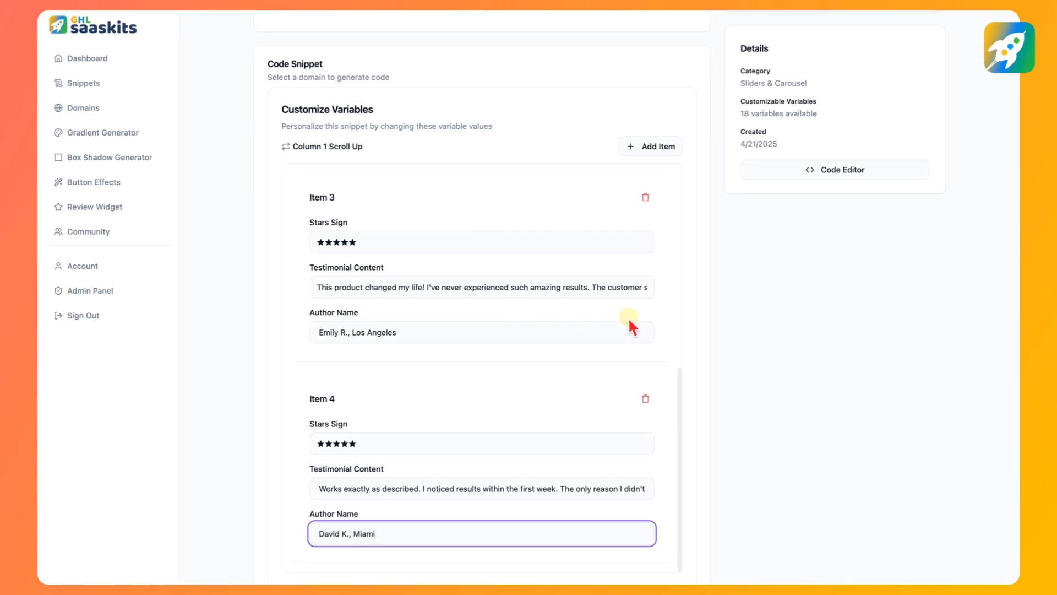
pyautogui.scroll(-2, 518, 377)
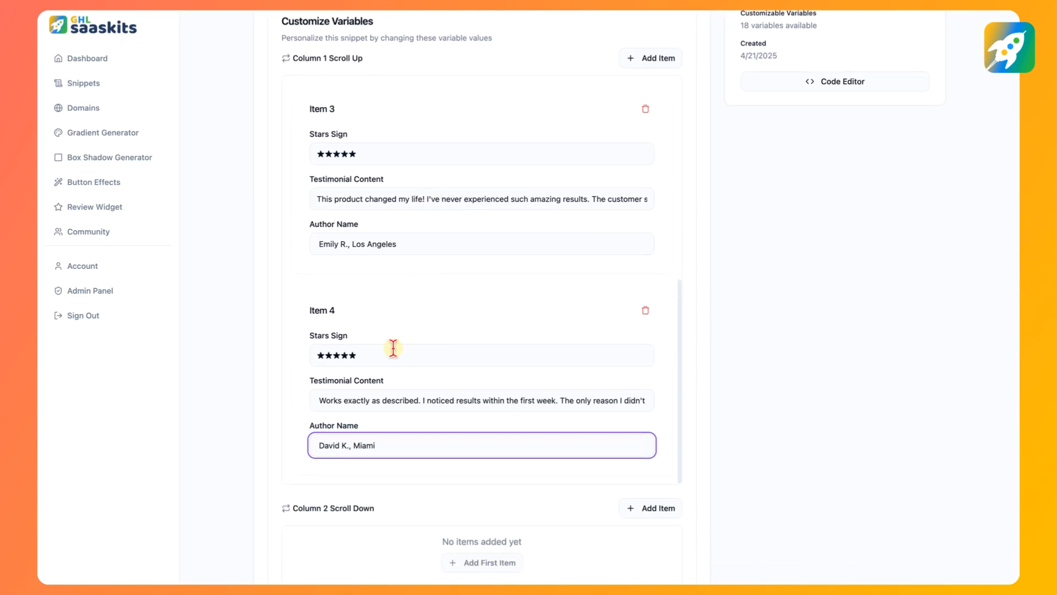
pyautogui.scroll(-1, 397, 391)
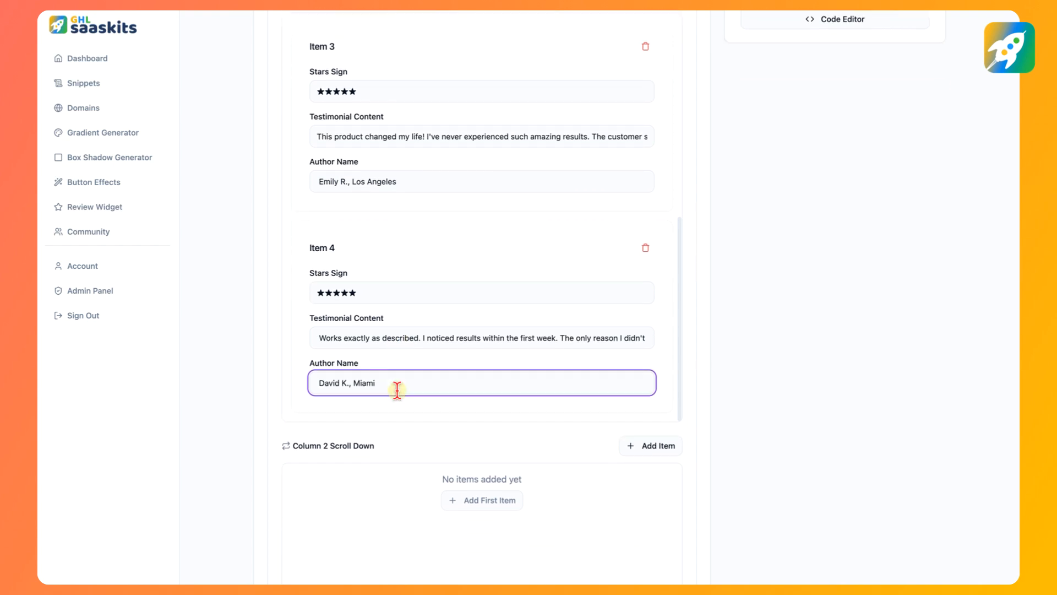
pyautogui.scroll(6, 513, 568)
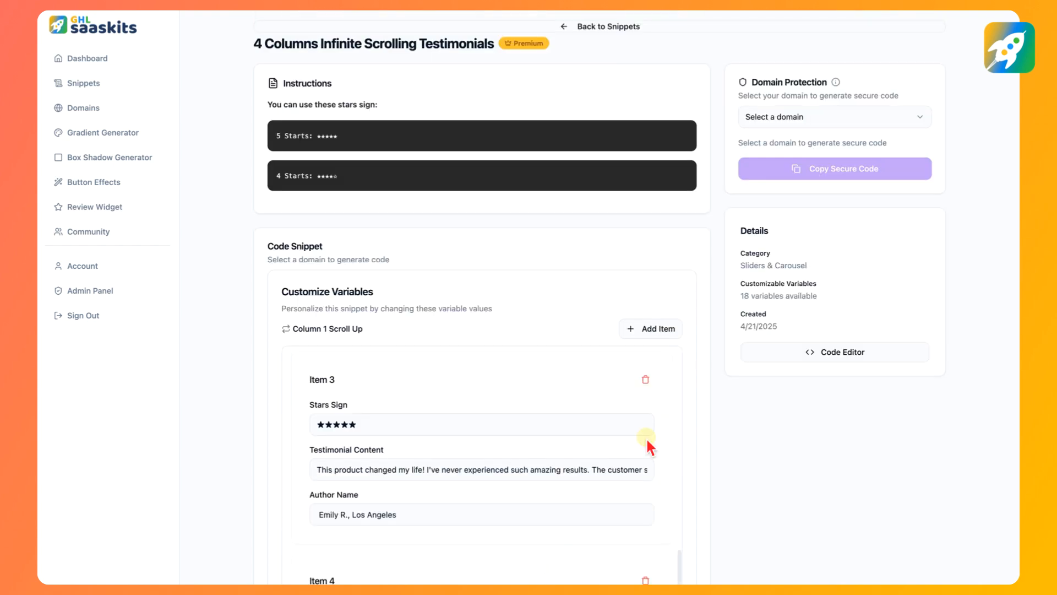
pyautogui.scroll(-7, 479, 329)
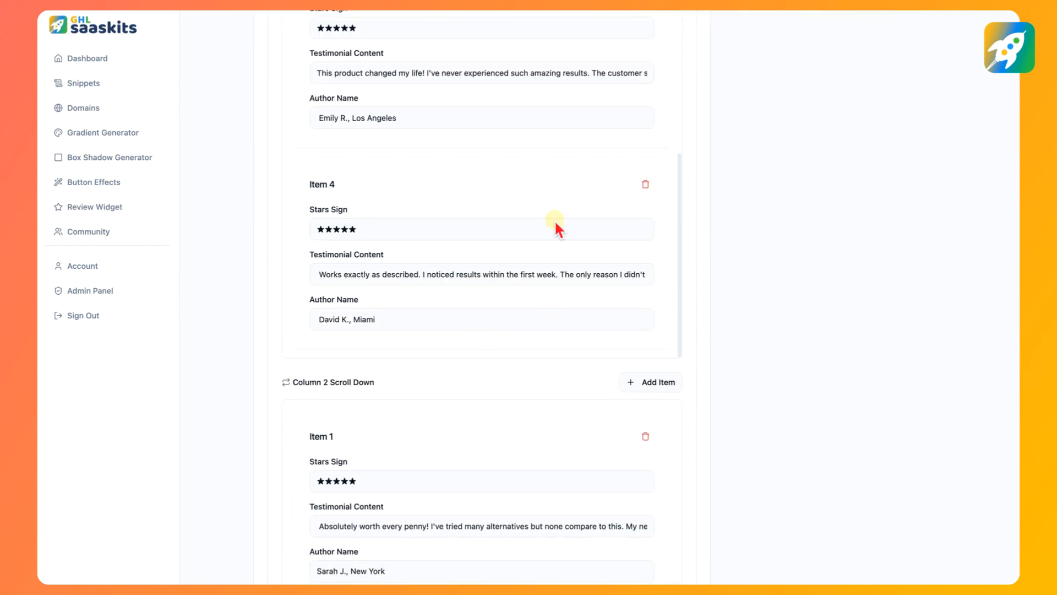
pyautogui.scroll(4, 524, 282)
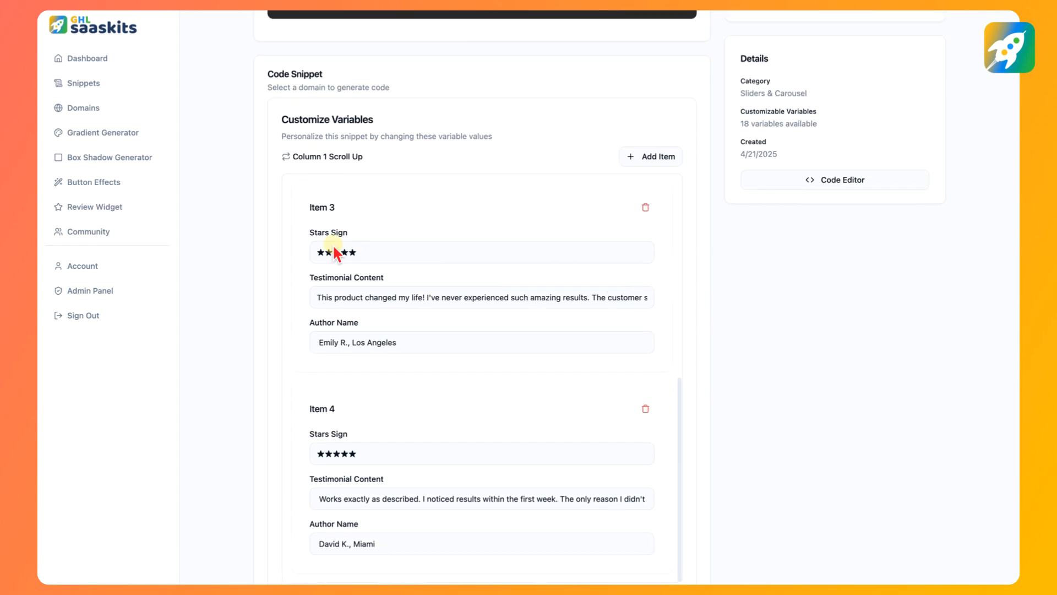
pyautogui.scroll(7, 348, 243)
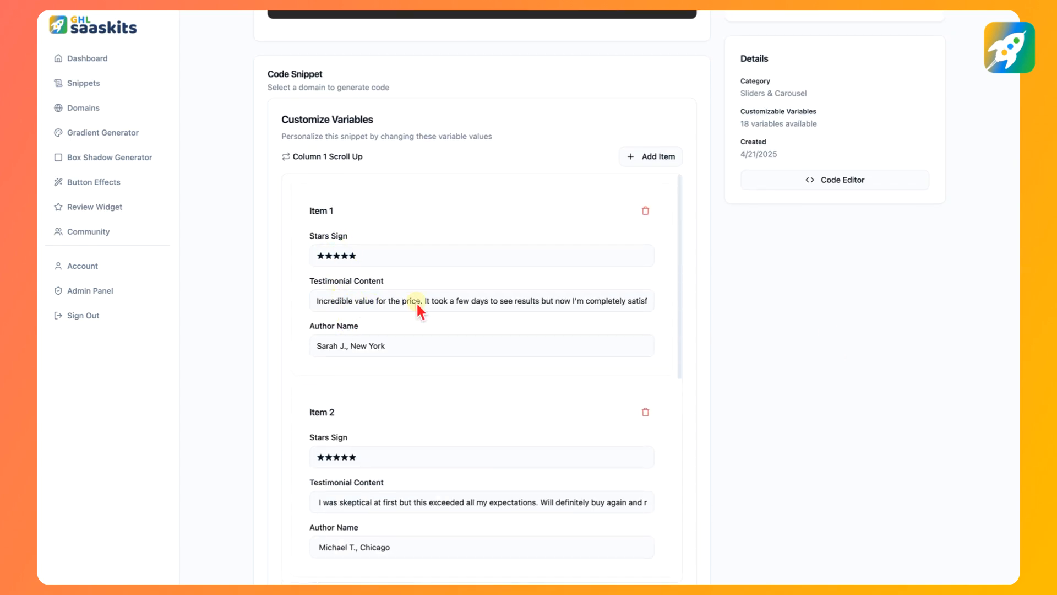
pyautogui.scroll(-7, 370, 350)
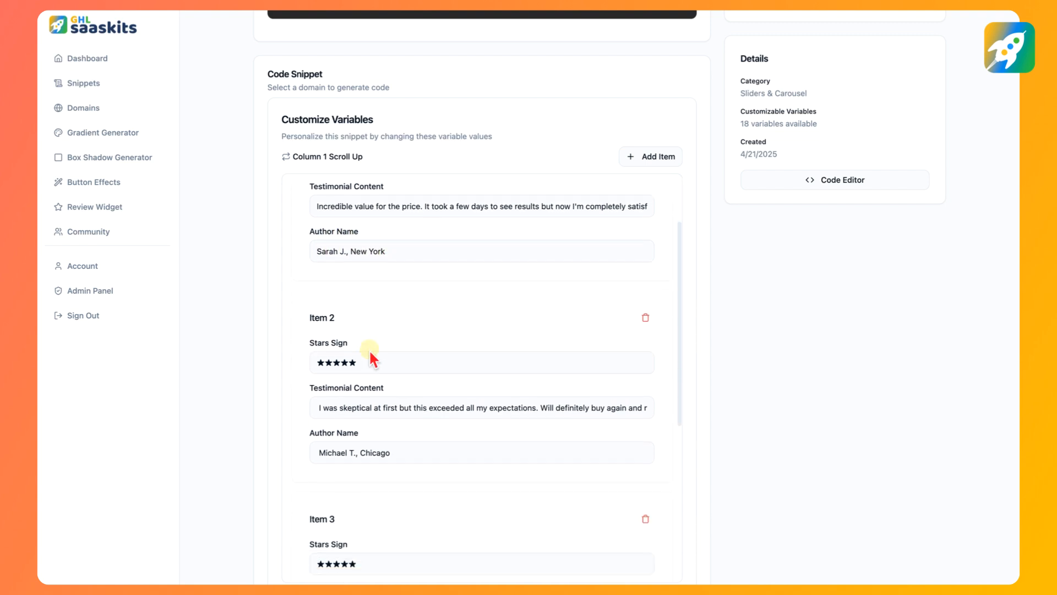
pyautogui.scroll(-8, 380, 392)
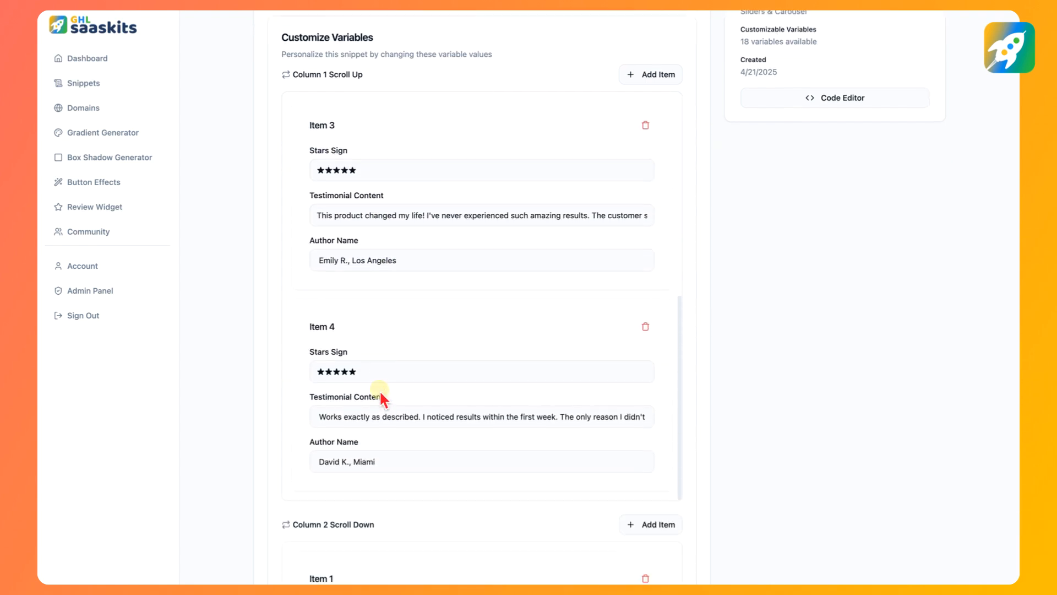
pyautogui.scroll(-10, 384, 378)
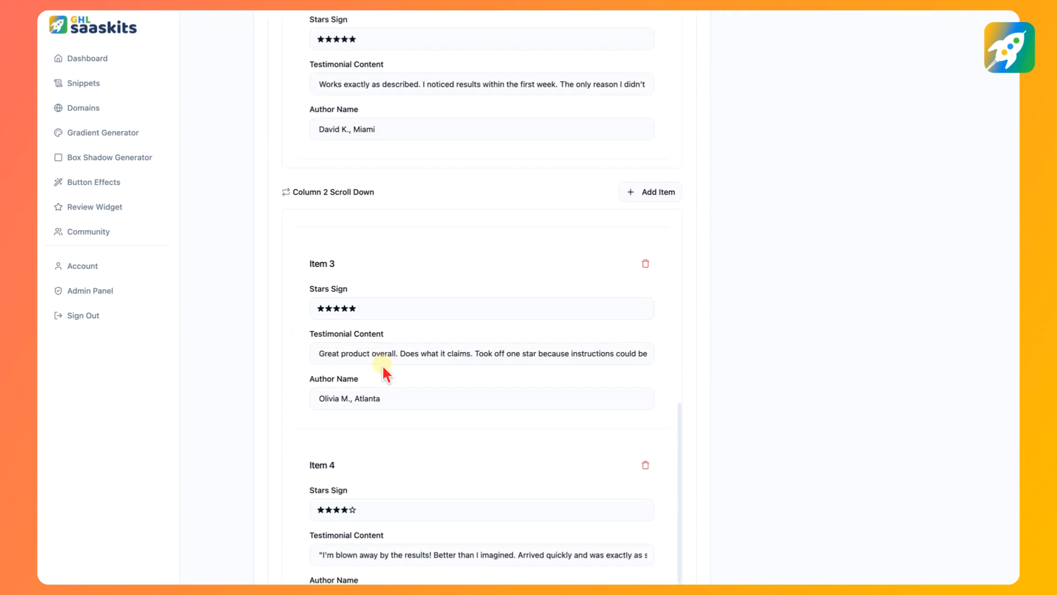
pyautogui.scroll(-10, 382, 364)
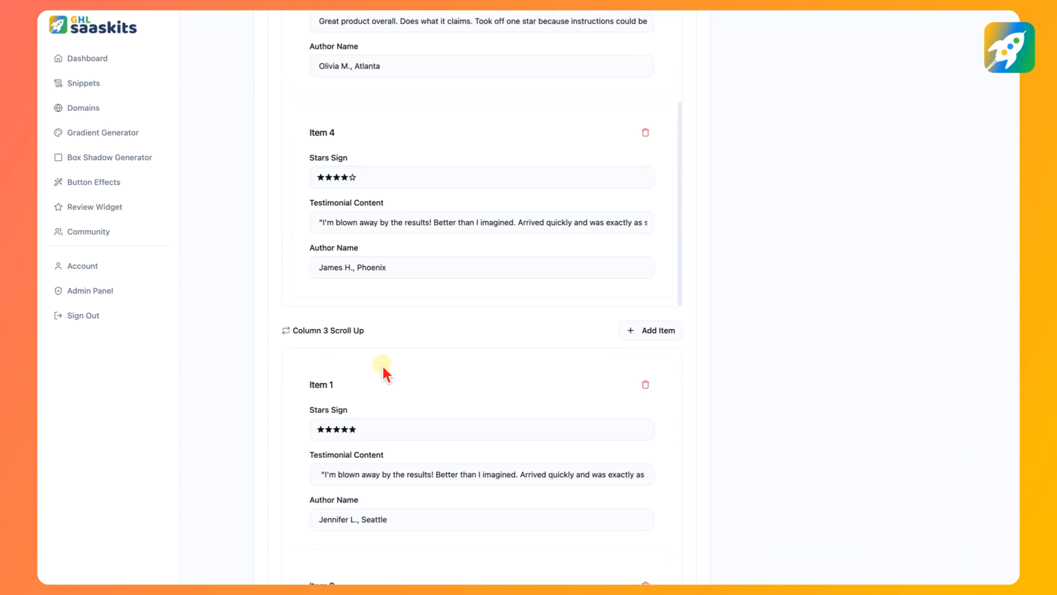
pyautogui.scroll(-10, 408, 371)
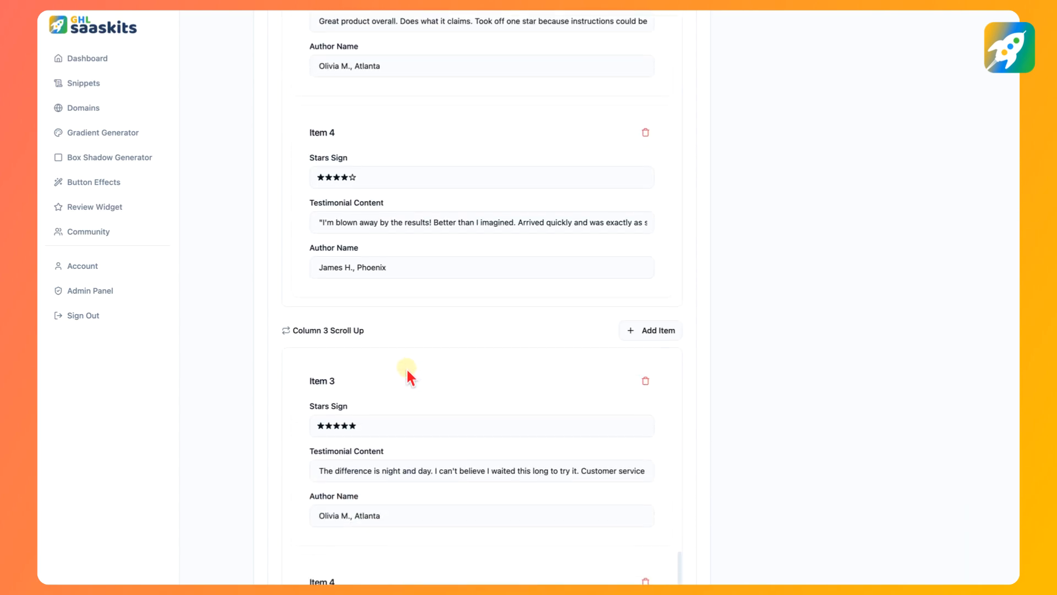
pyautogui.scroll(-8, 401, 354)
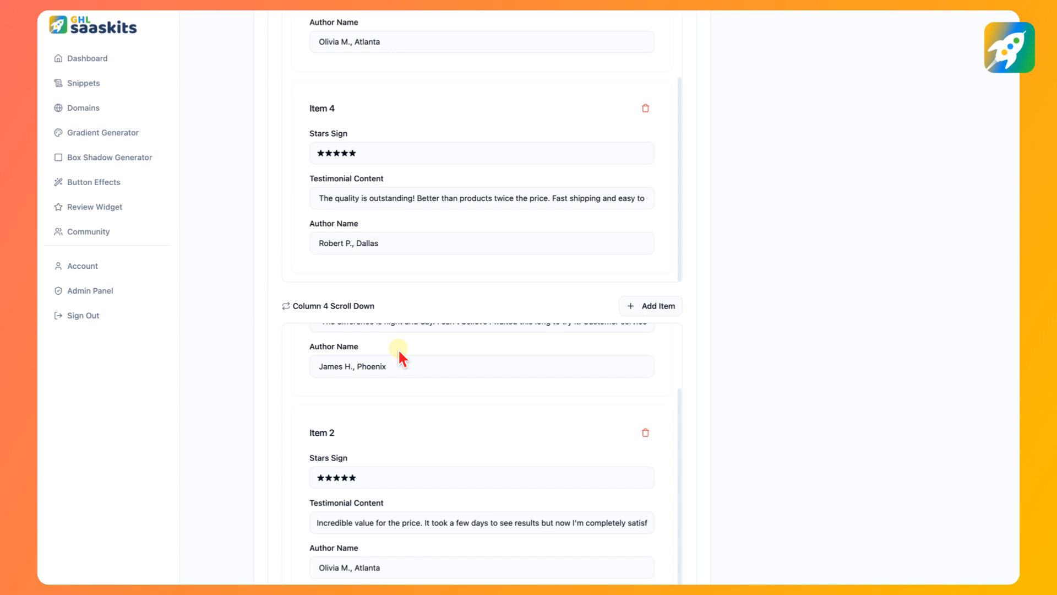
pyautogui.scroll(-10, 428, 394)
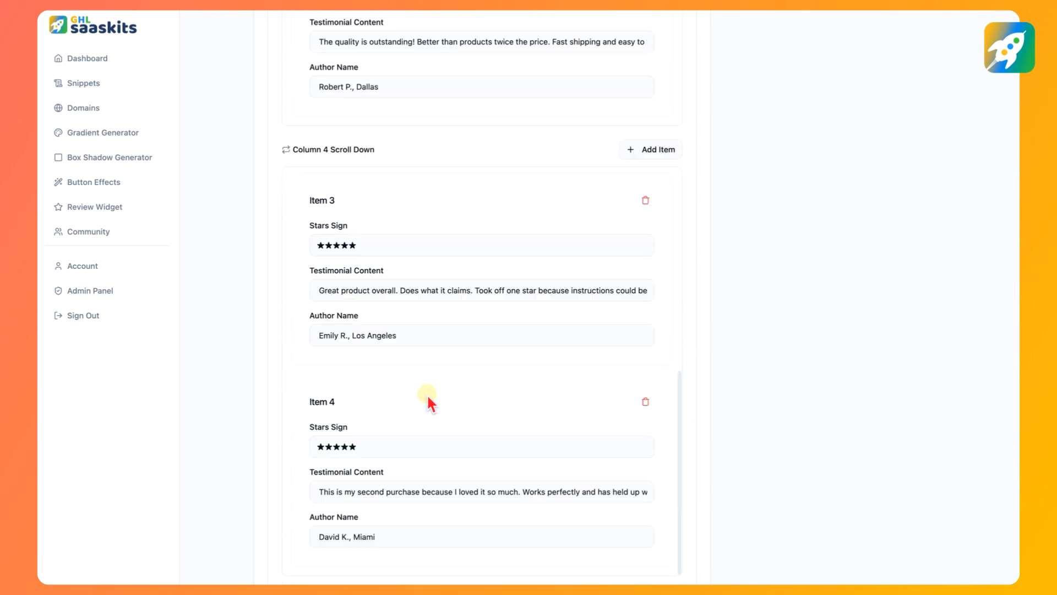
# Step: Examine the snippet's Container Max Width, desktop and mobile Container Height, and Scrolling Speed settings
pyautogui.scroll(-5, 424, 382)
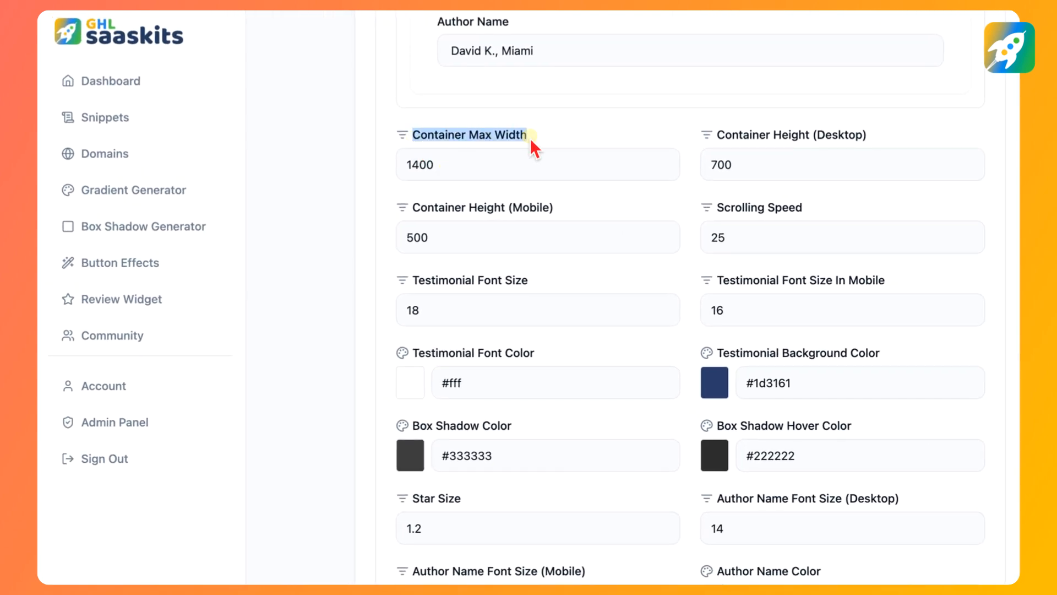
pyautogui.click(466, 160)
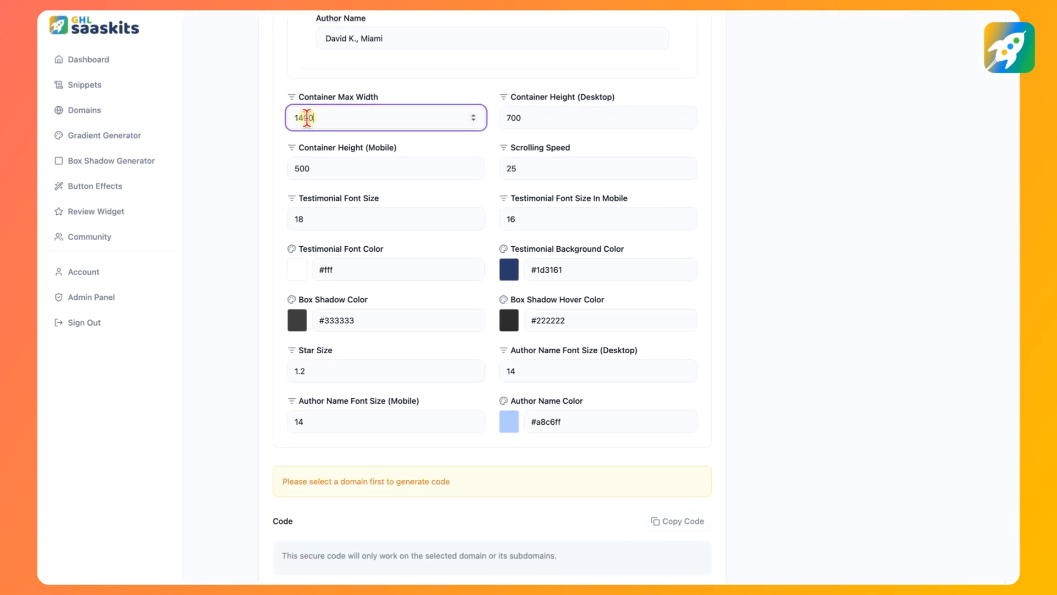
pyautogui.press('BackSpace')
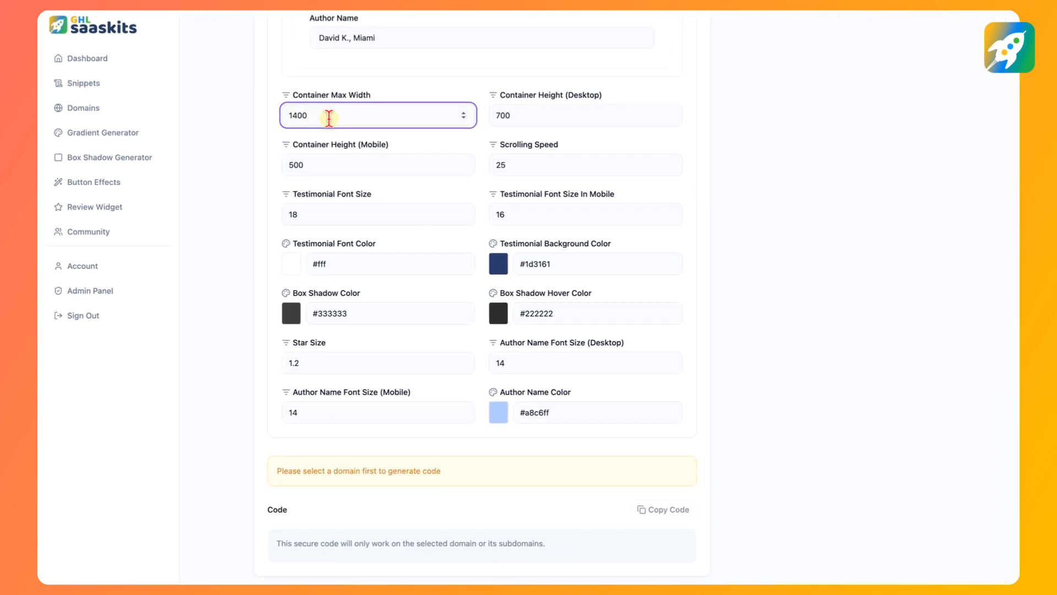
pyautogui.click(585, 116)
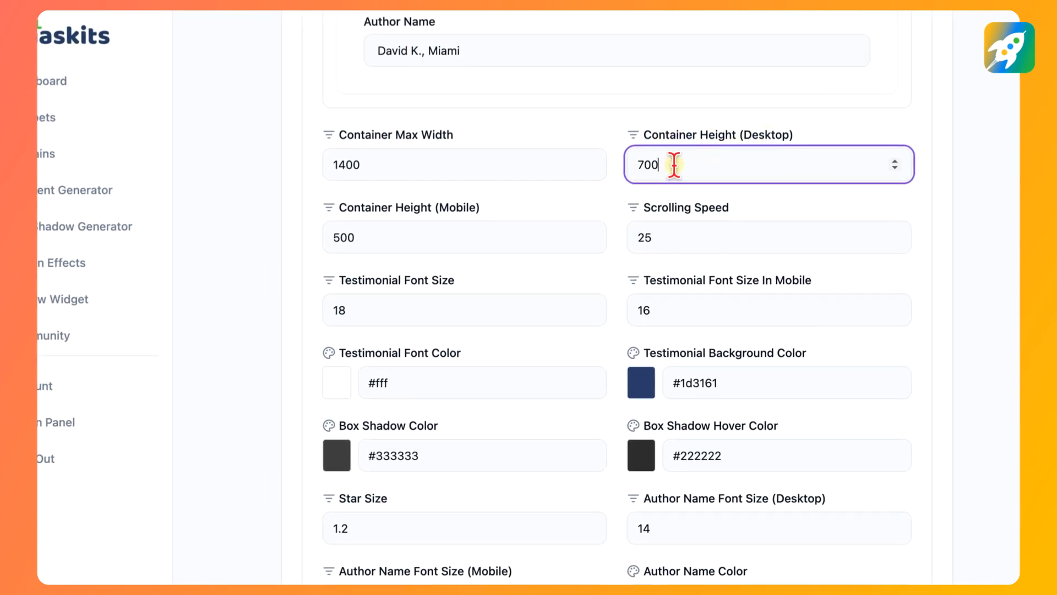
pyautogui.click(371, 235)
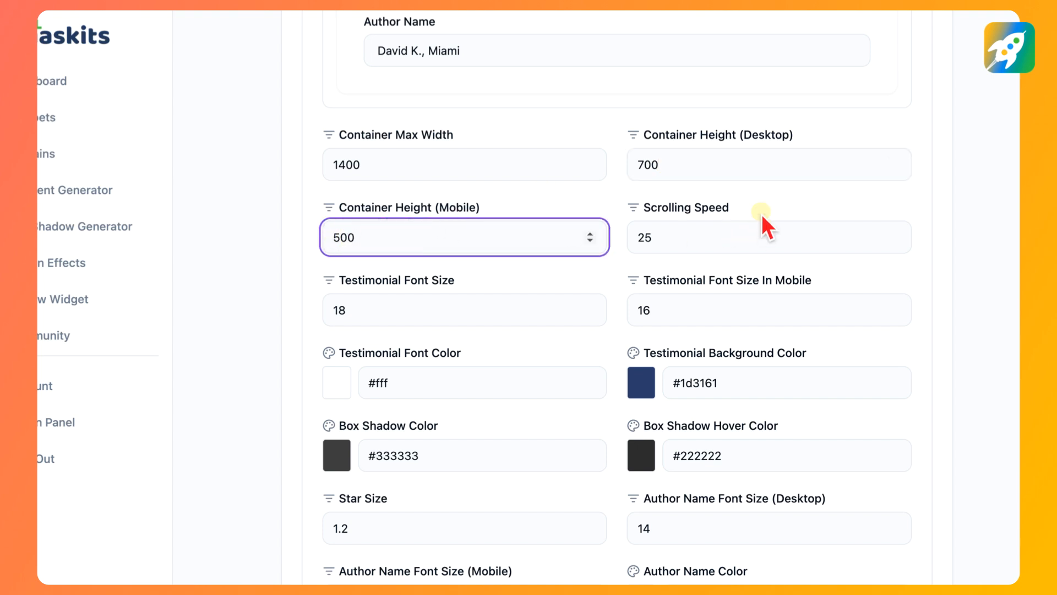
pyautogui.click(709, 209)
pyautogui.click(665, 229)
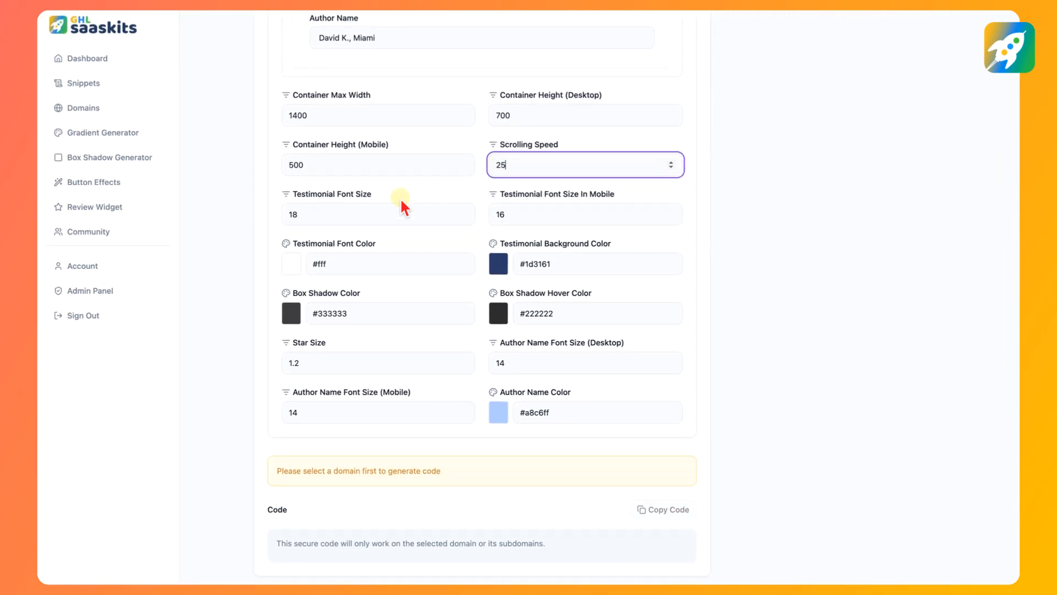
# Step: Examine the testimonial font sizes for desktop and mobile and the Testimonial Font Color setting
pyautogui.click(323, 213)
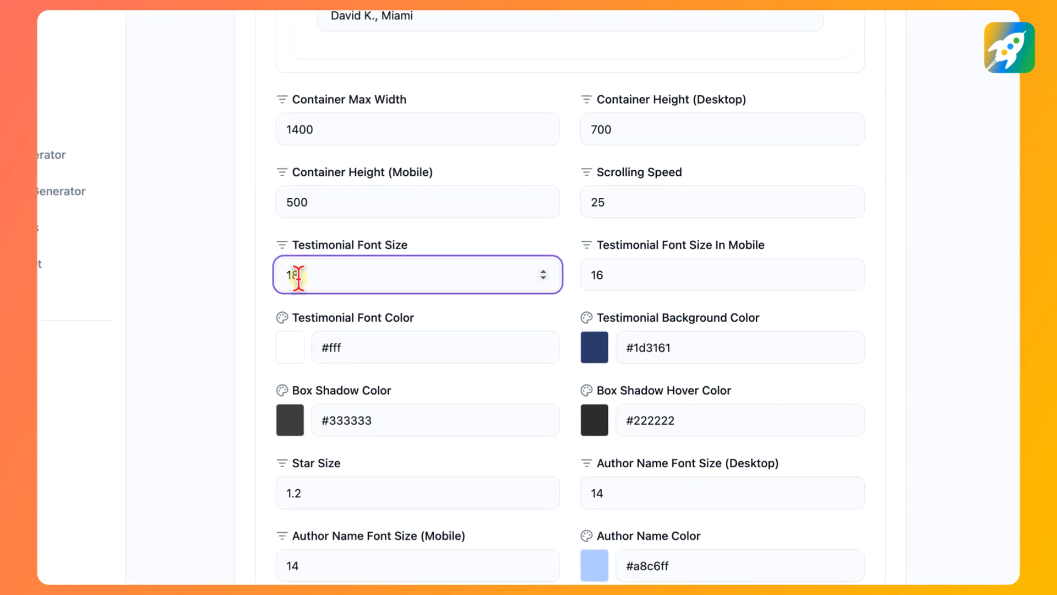
pyautogui.moveTo(303, 275); pyautogui.dragTo(283, 275)
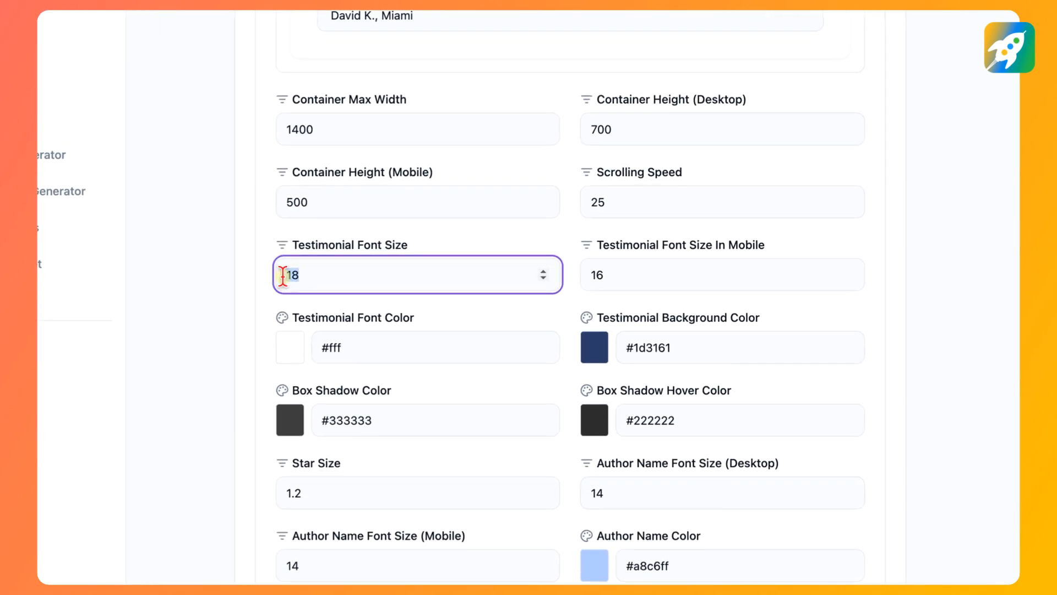
pyautogui.click(638, 274)
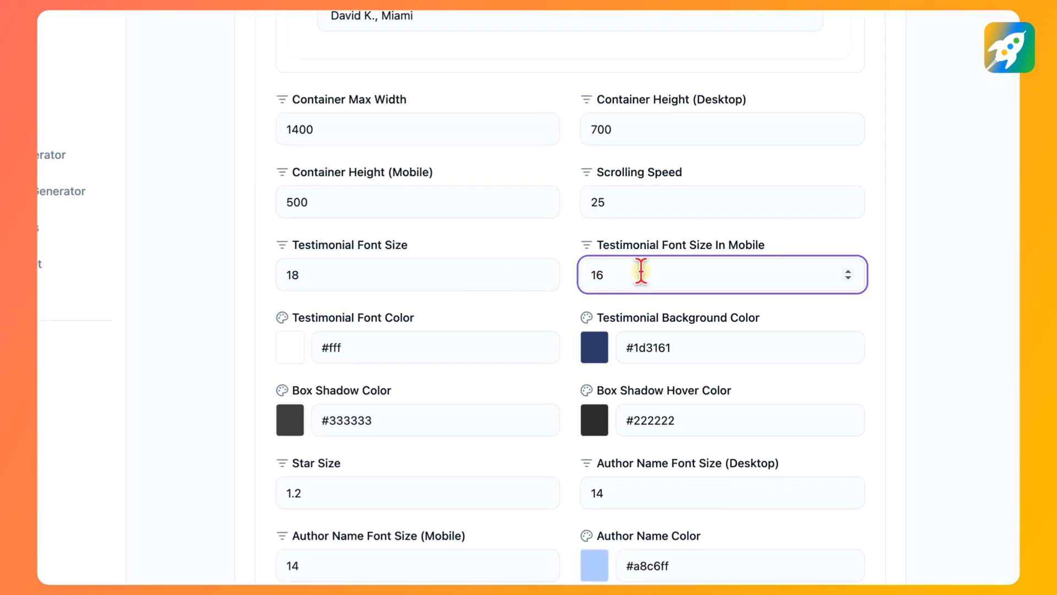
pyautogui.moveTo(623, 274); pyautogui.dragTo(583, 274)
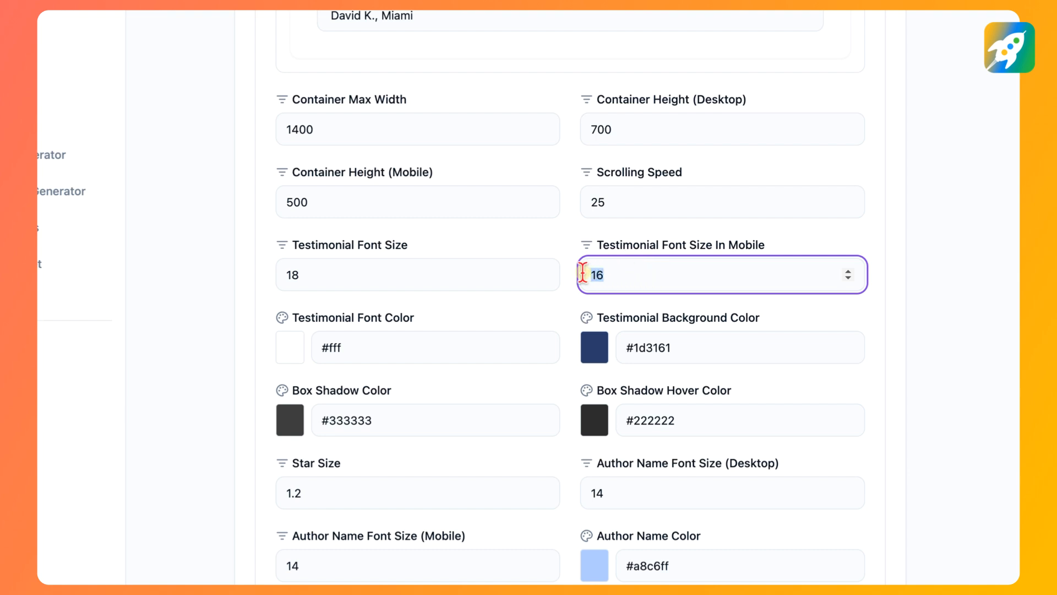
pyautogui.click(642, 274)
pyautogui.moveTo(310, 316); pyautogui.dragTo(419, 319)
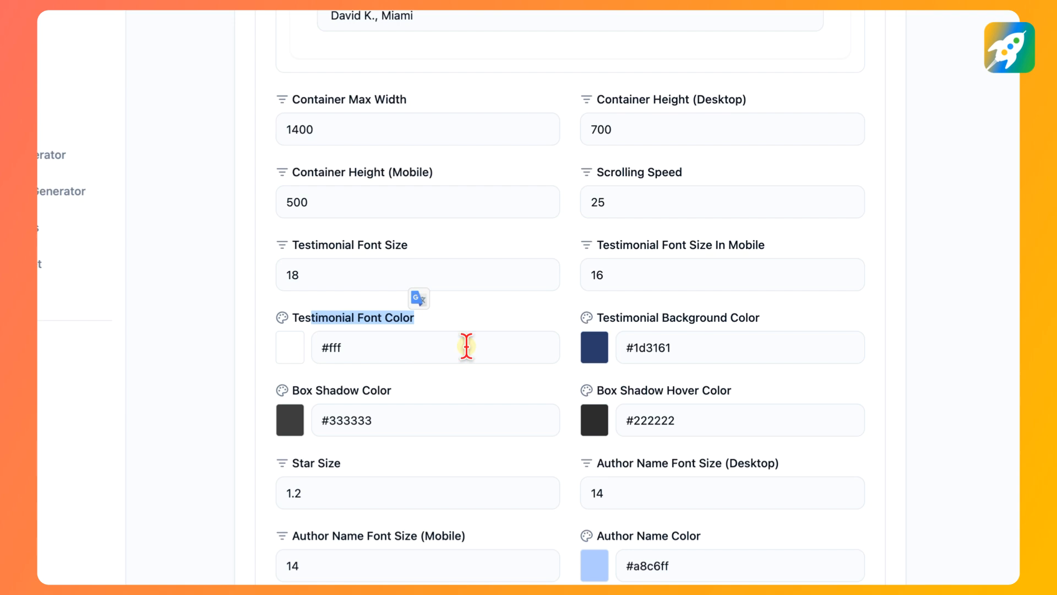
# Step: Set the Star Size to 1.5
pyautogui.scroll(-3, 771, 358)
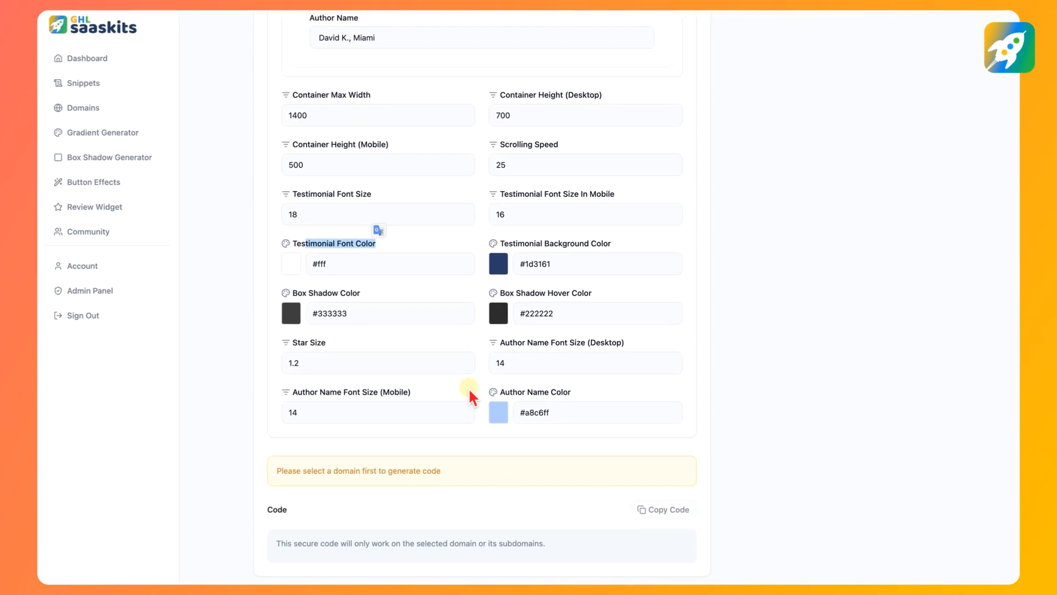
pyautogui.click(381, 361)
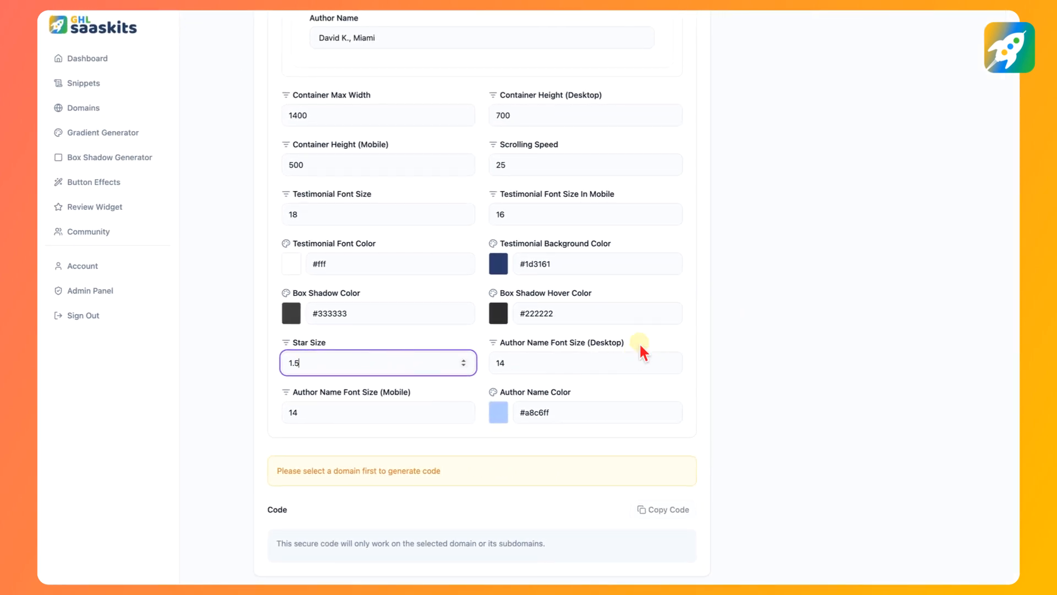
pyautogui.scroll(1, 644, 352)
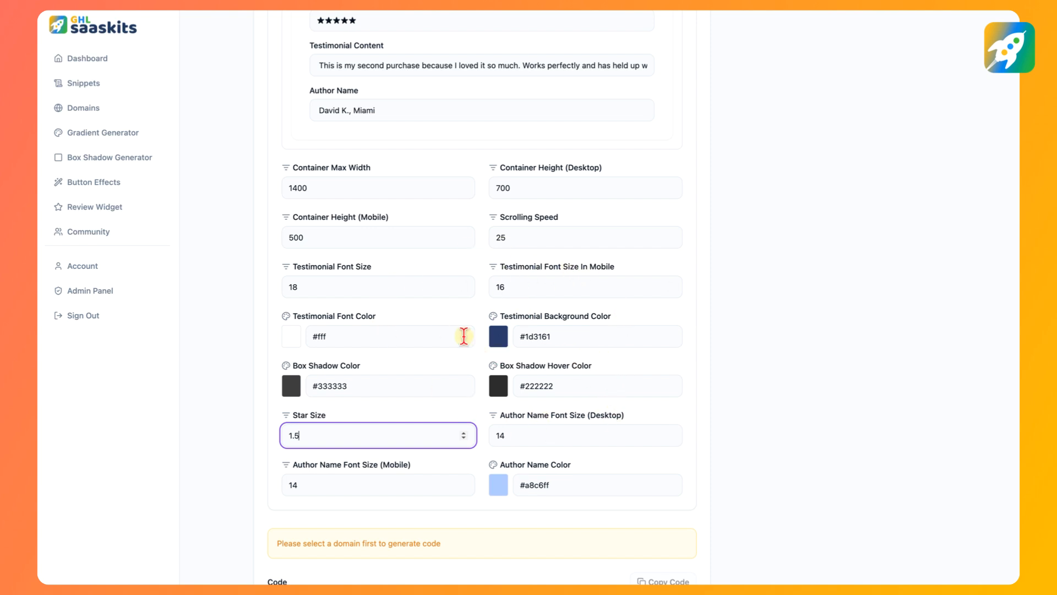
# Step: Choose ghlsaaskits.com as the protected domain for the snippet and copy the generated secure code
pyautogui.scroll(10, 518, 321)
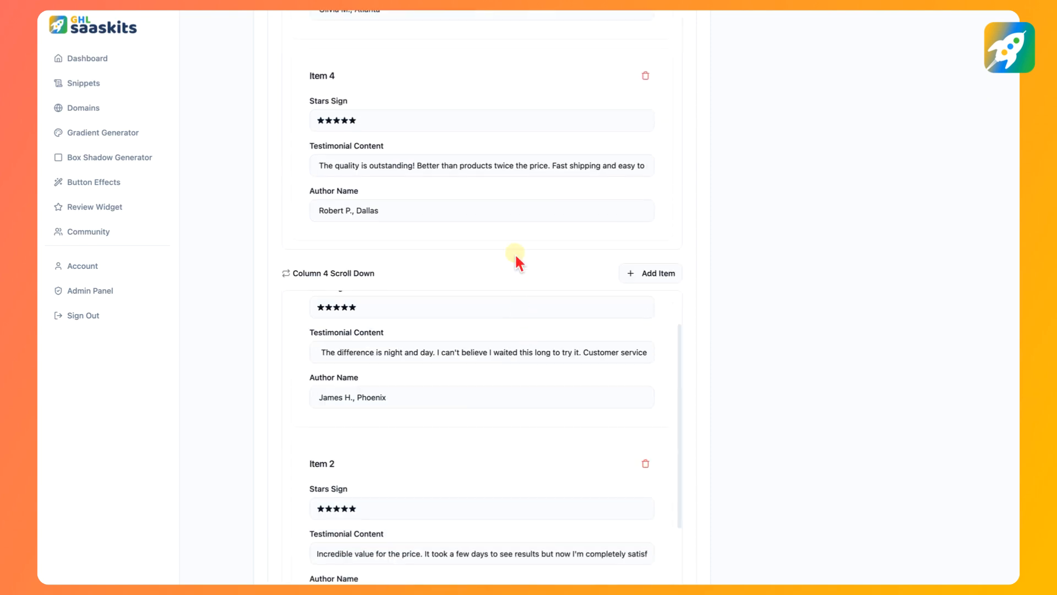
pyautogui.scroll(15, 618, 255)
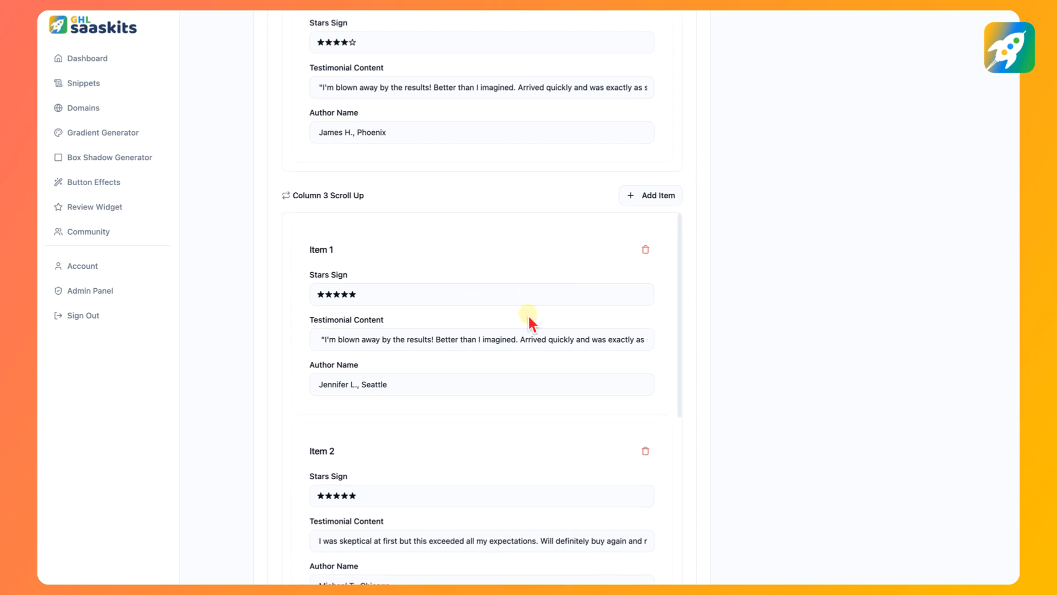
pyautogui.scroll(10, 712, 283)
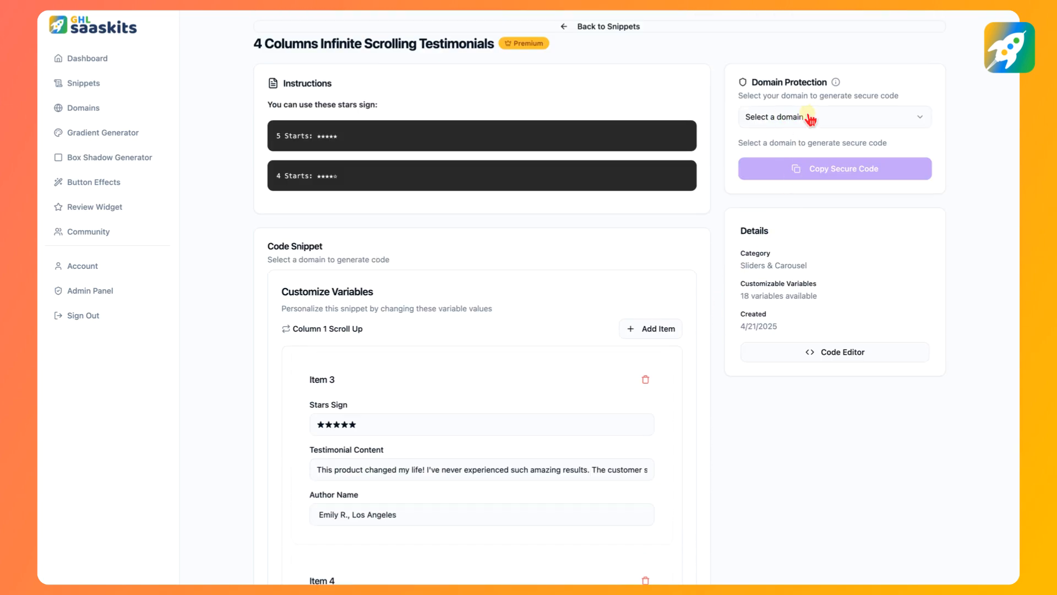
pyautogui.click(786, 118)
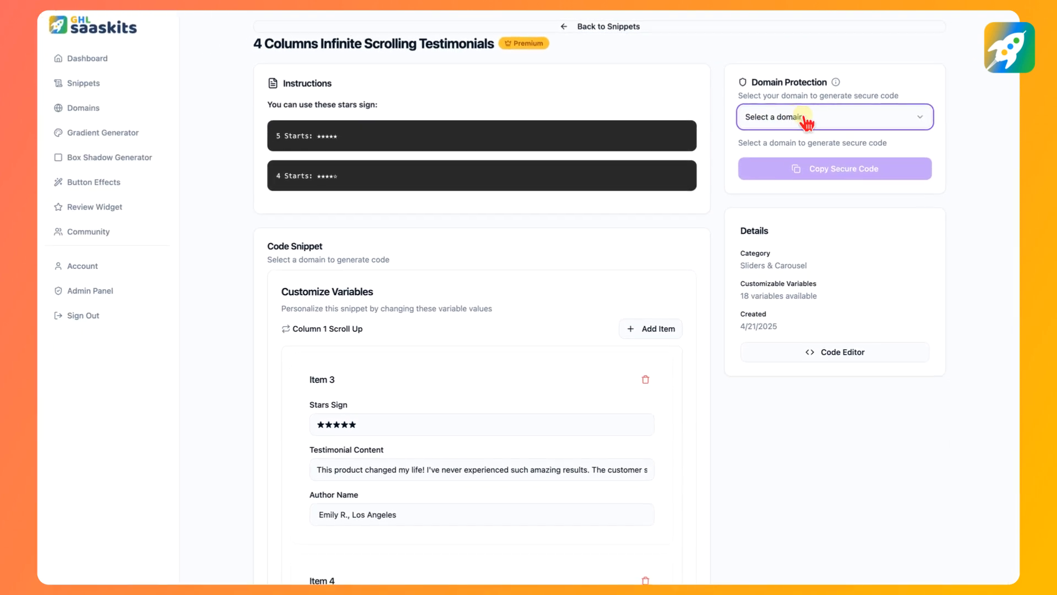
pyautogui.click(805, 118)
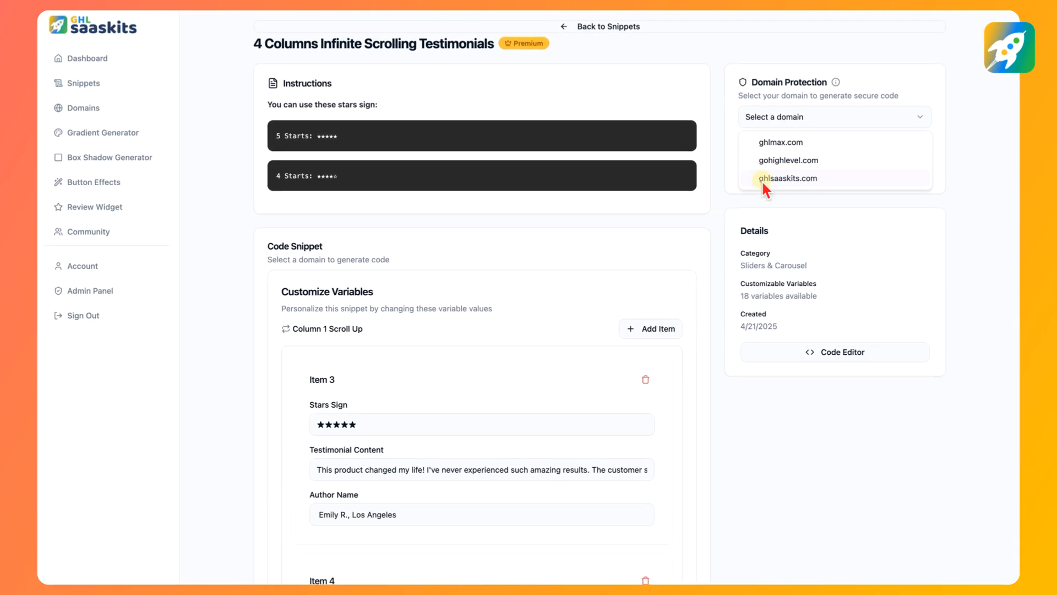
pyautogui.click(791, 177)
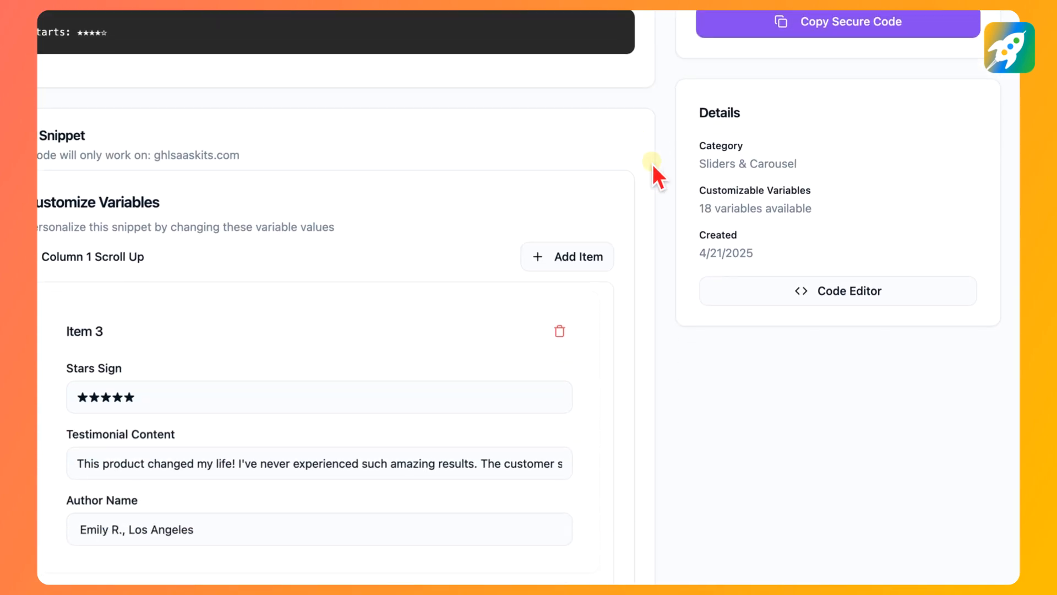
pyautogui.scroll(-20, 725, 187)
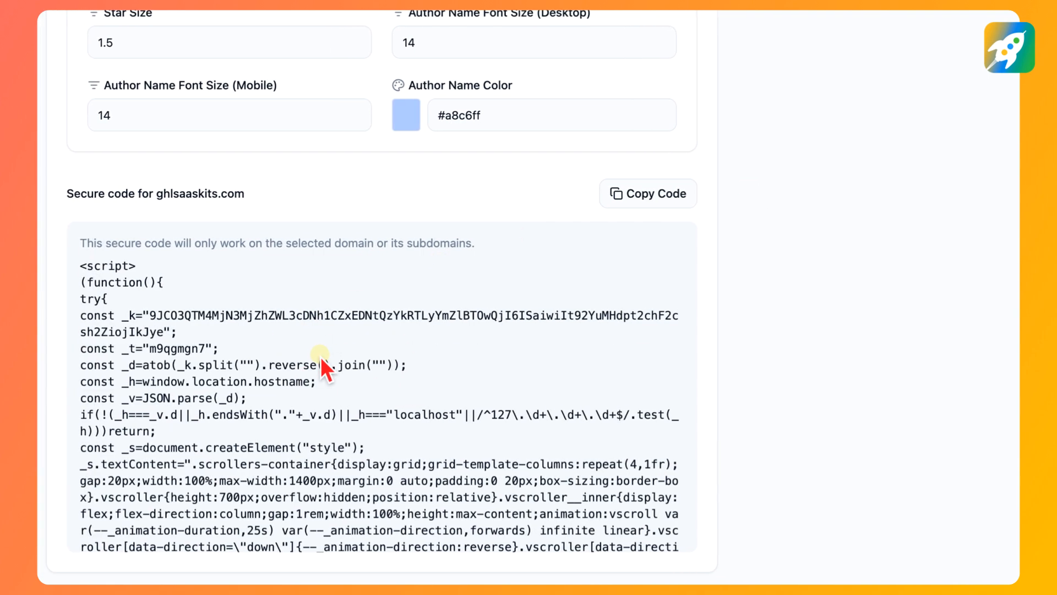
pyautogui.click(649, 194)
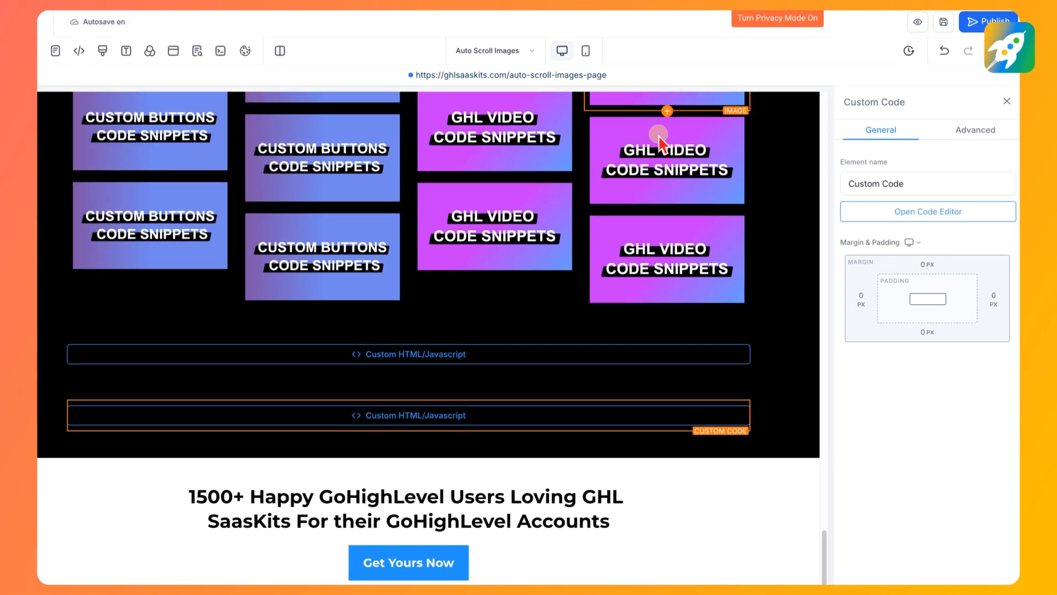
# Step: In the GoHighLevel page builder, open the code of the lower Custom HTML/Javascript element on the Auto Scroll Images page and delete all of it
pyautogui.click(532, 339)
pyautogui.click(498, 398)
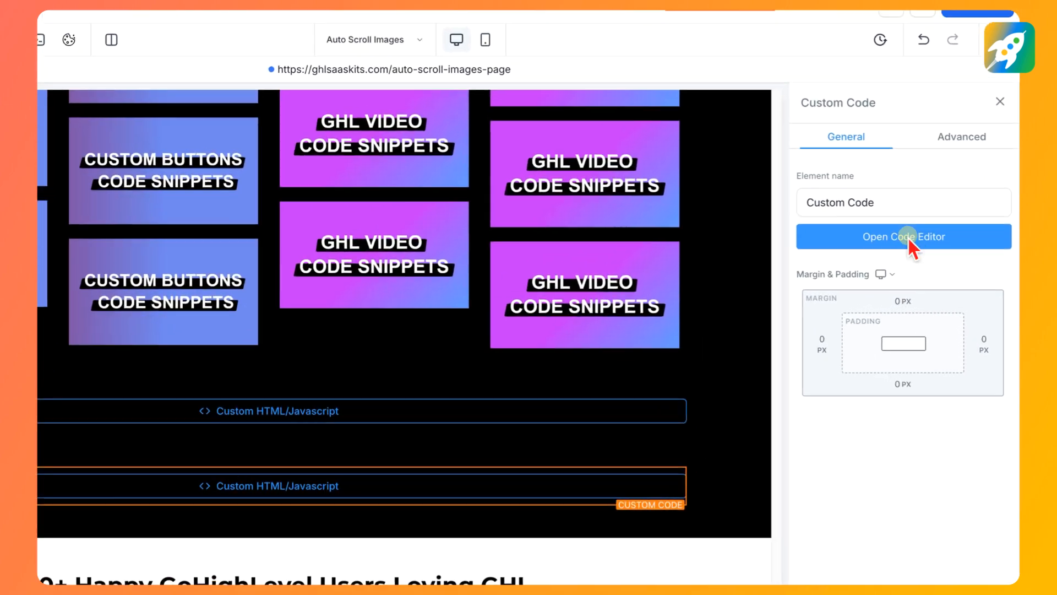
pyautogui.click(907, 236)
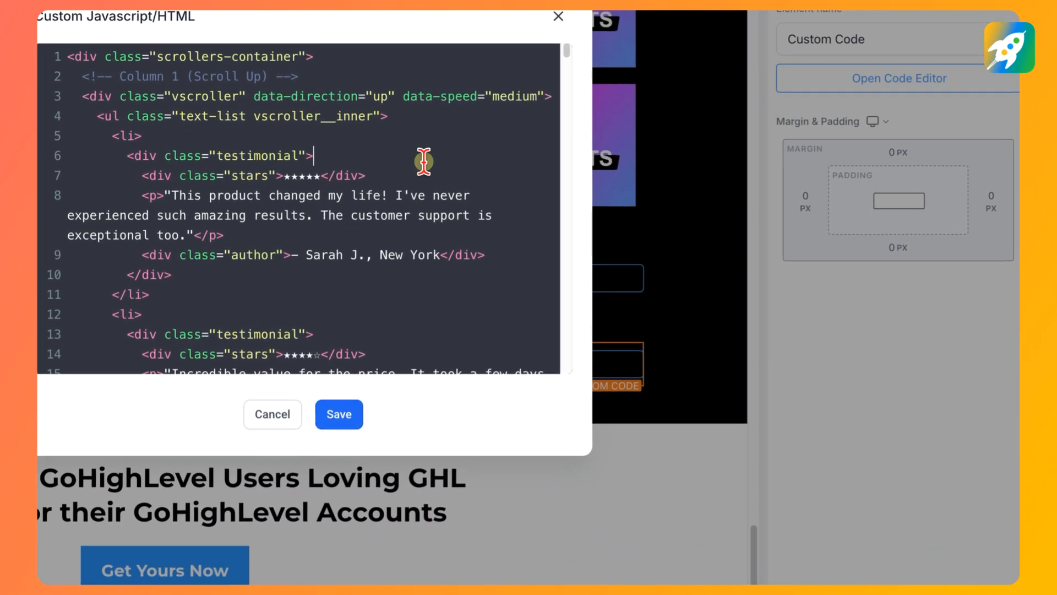
pyautogui.hotkey('ctrl', 'a')
pyautogui.press('Delete')
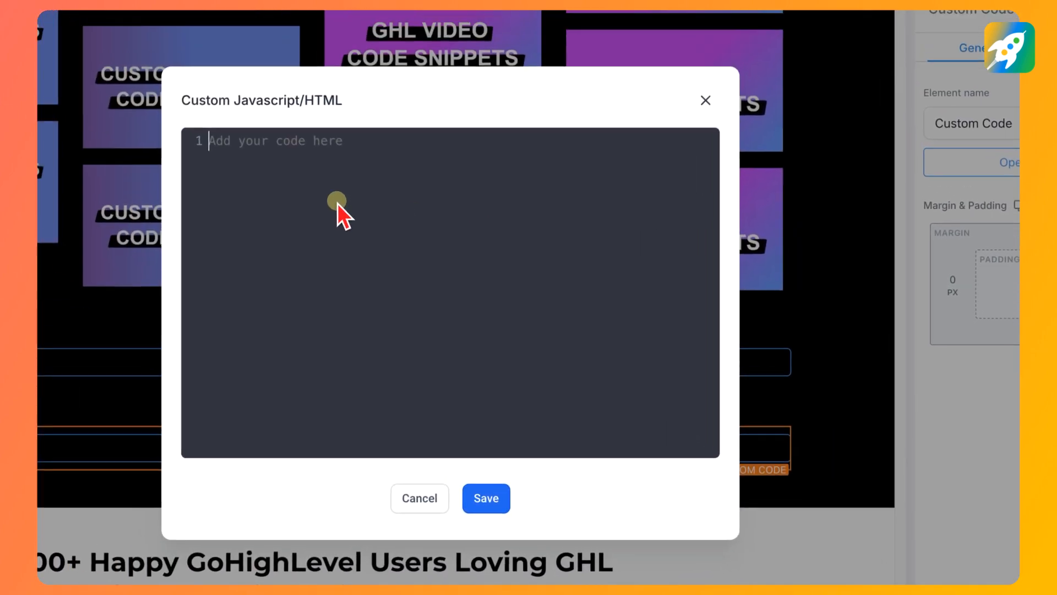
# Step: Paste the copied secure testimonial snippet into the empty Custom Javascript/HTML editor and save it
pyautogui.click(125, 62)
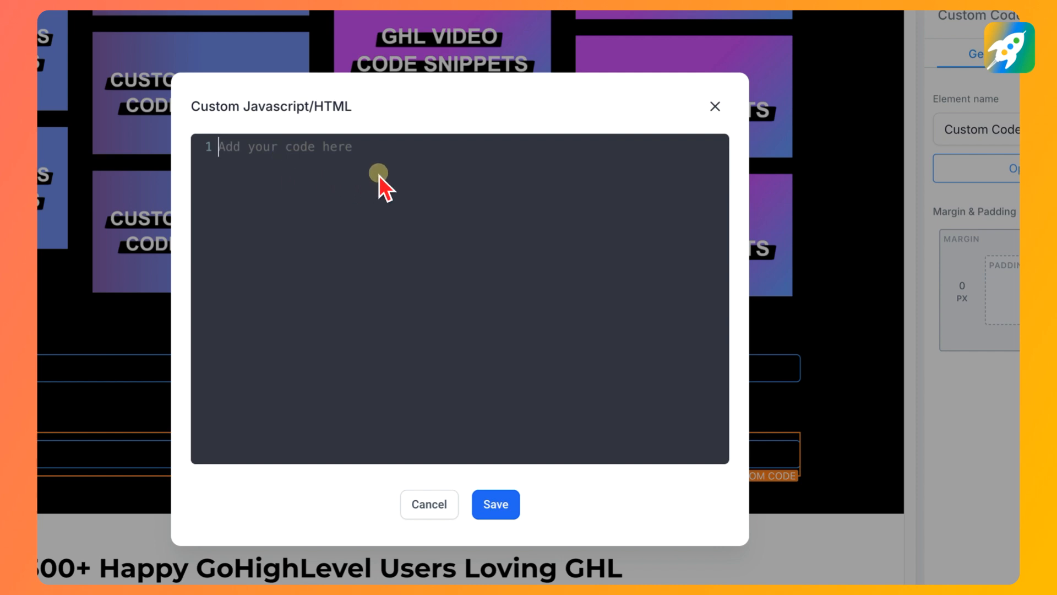
pyautogui.hotkey('ctrl', 'v')
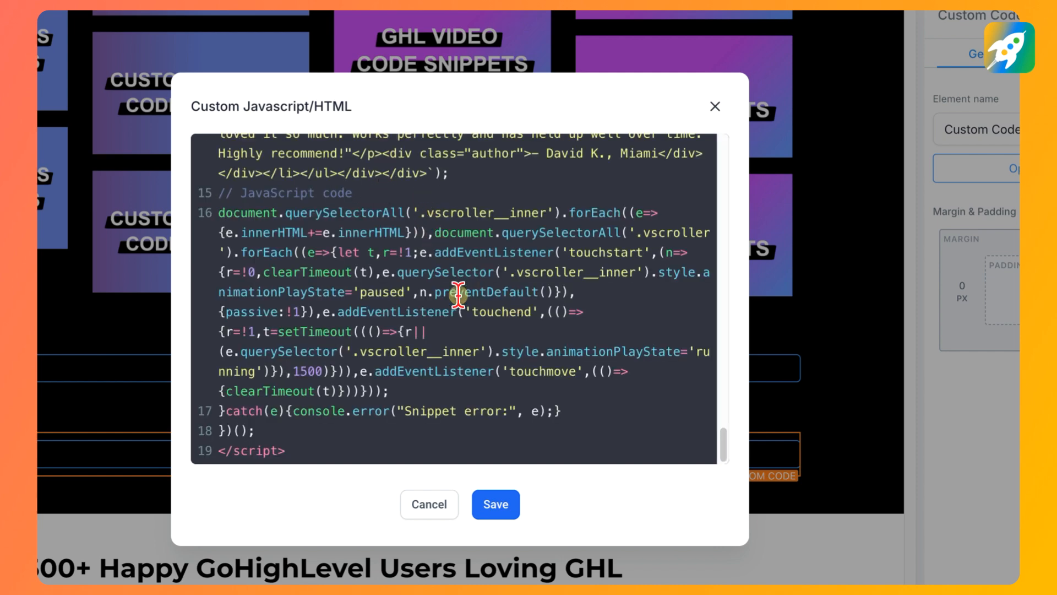
pyautogui.scroll(10, 458, 295)
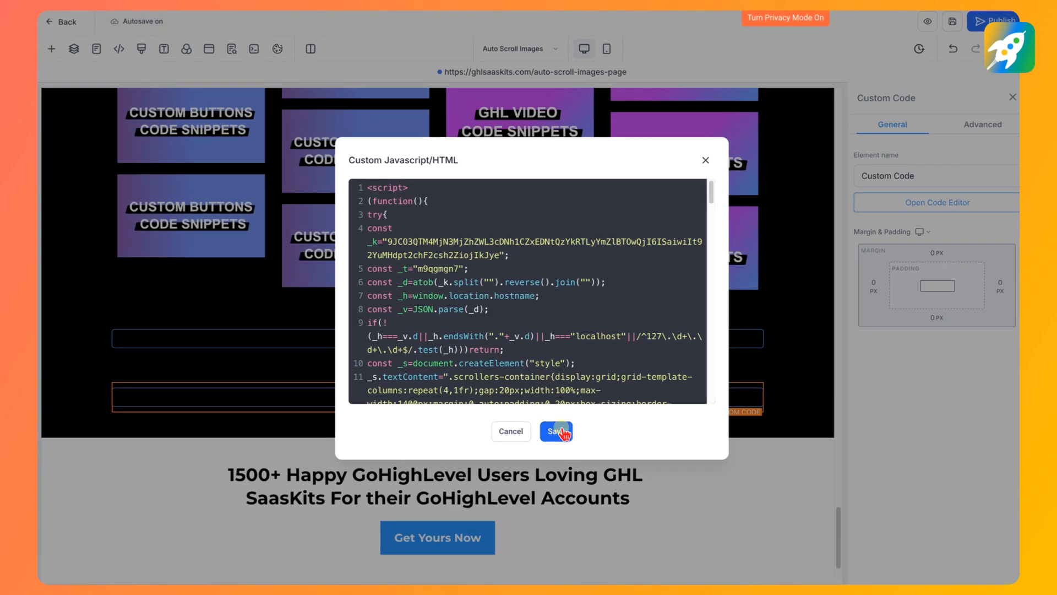
pyautogui.click(564, 433)
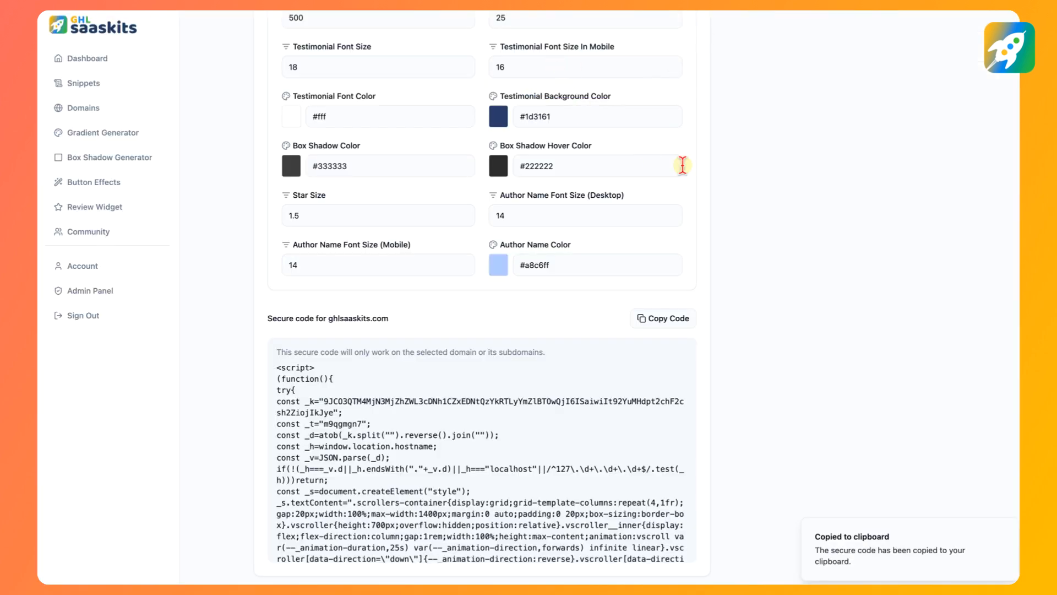
# Step: Publish the Auto Scroll Images page with the updated custom code
pyautogui.scroll(15, 679, 156)
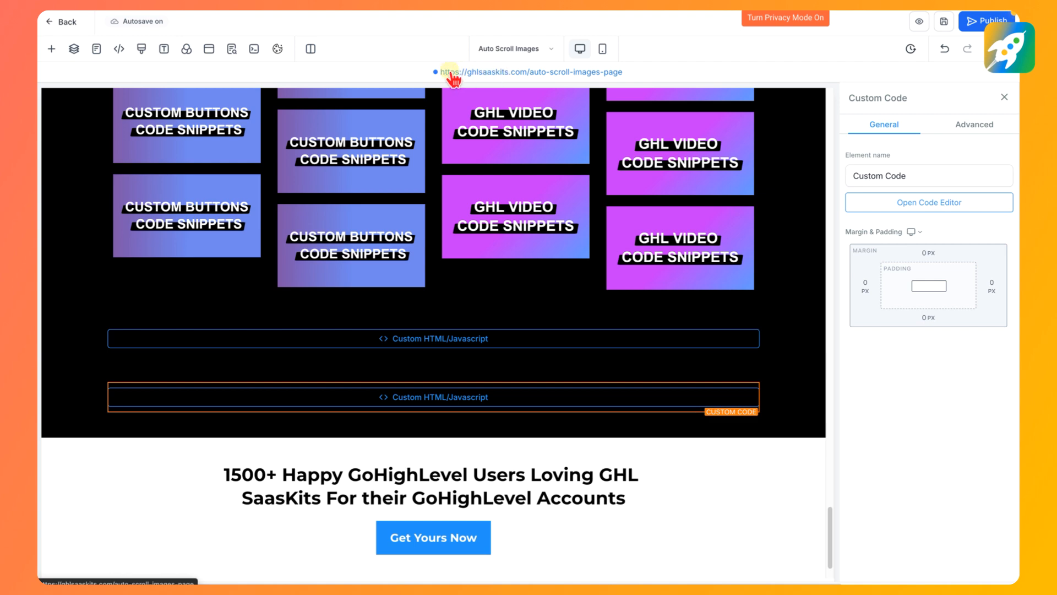
pyautogui.click(991, 21)
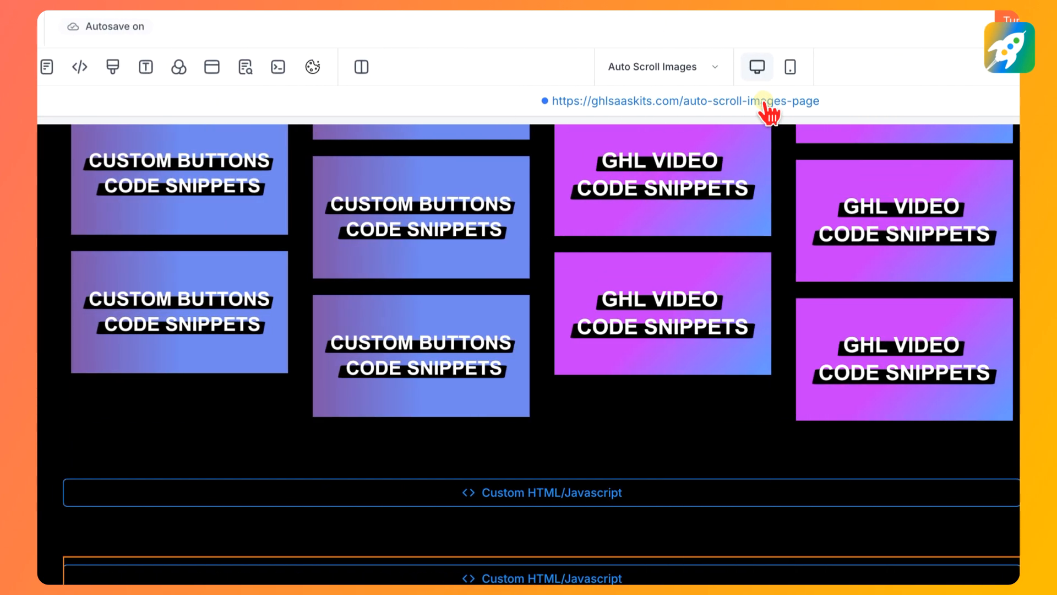
# Step: Open the live auto-scroll-images-page and examine the four scrolling testimonial columns below the image columns
pyautogui.click(766, 101)
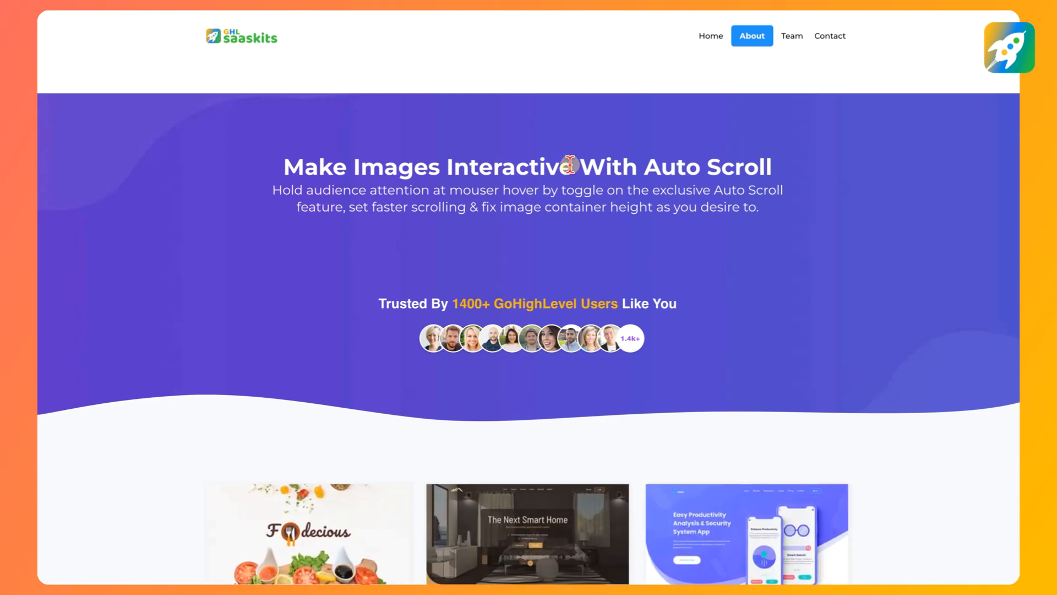
pyautogui.scroll(-20, 570, 164)
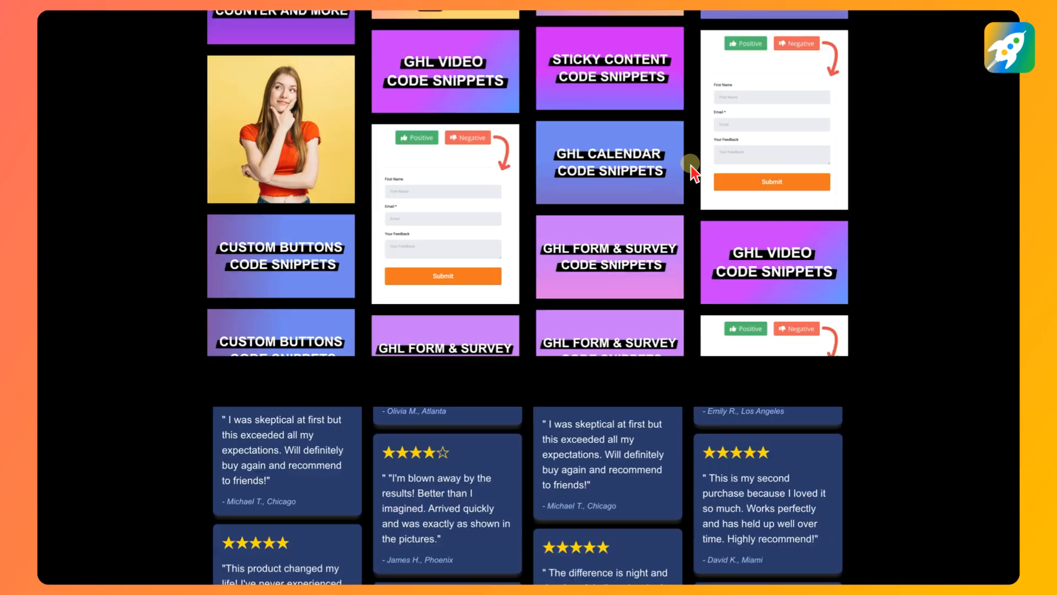
pyautogui.scroll(-5, 691, 166)
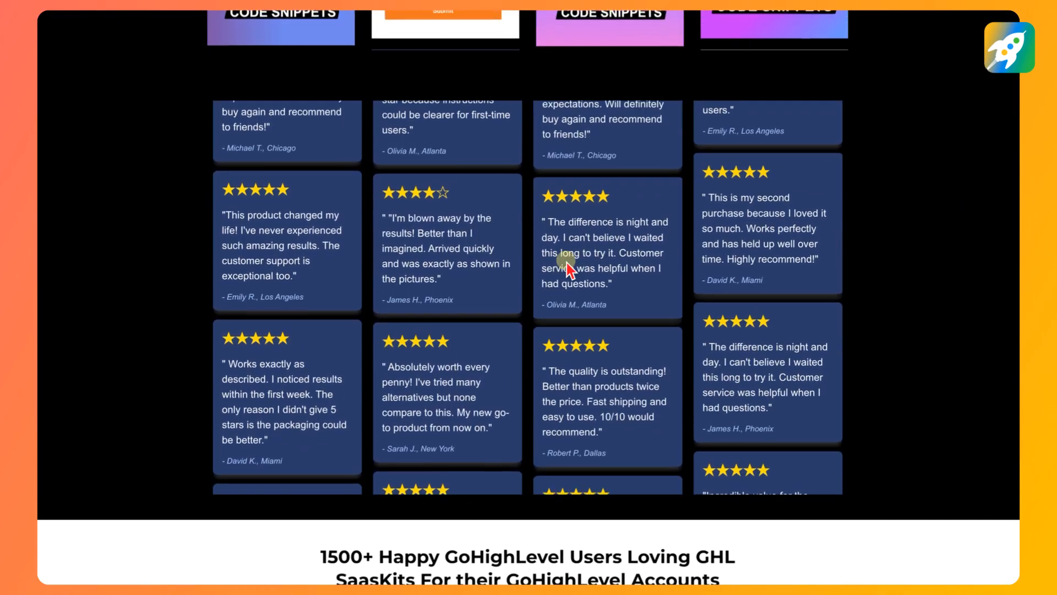